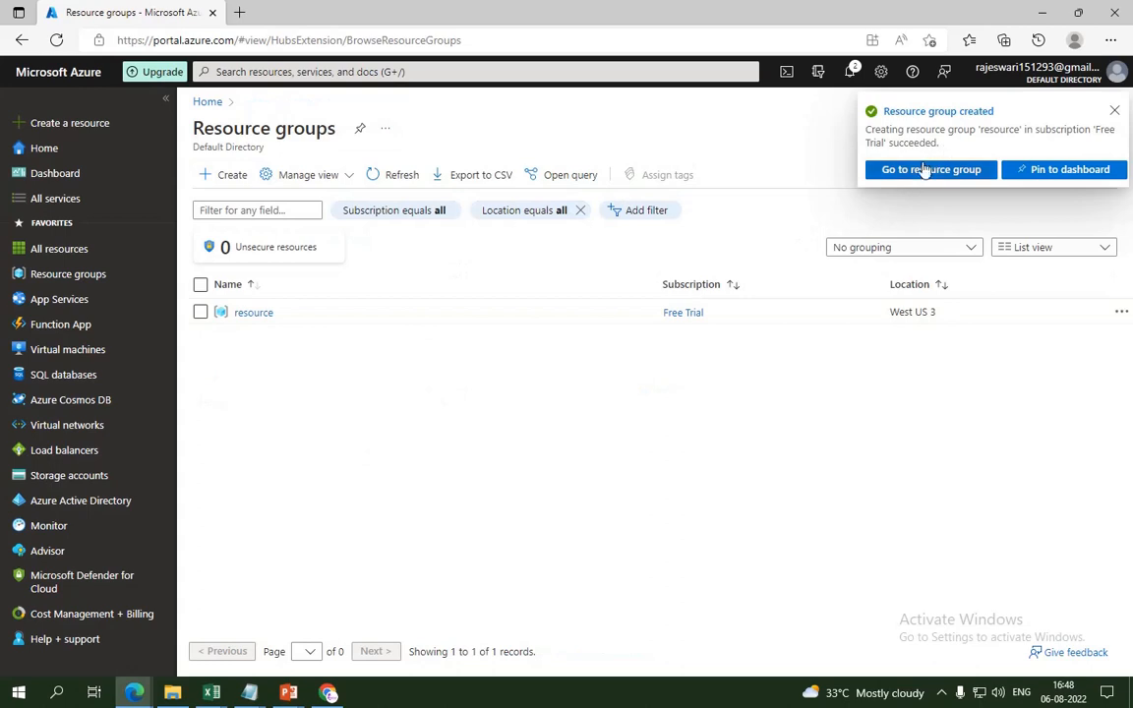
Step: Open the portal-wide search bar
{"action": "left_click", "coordinate": [465, 73]}
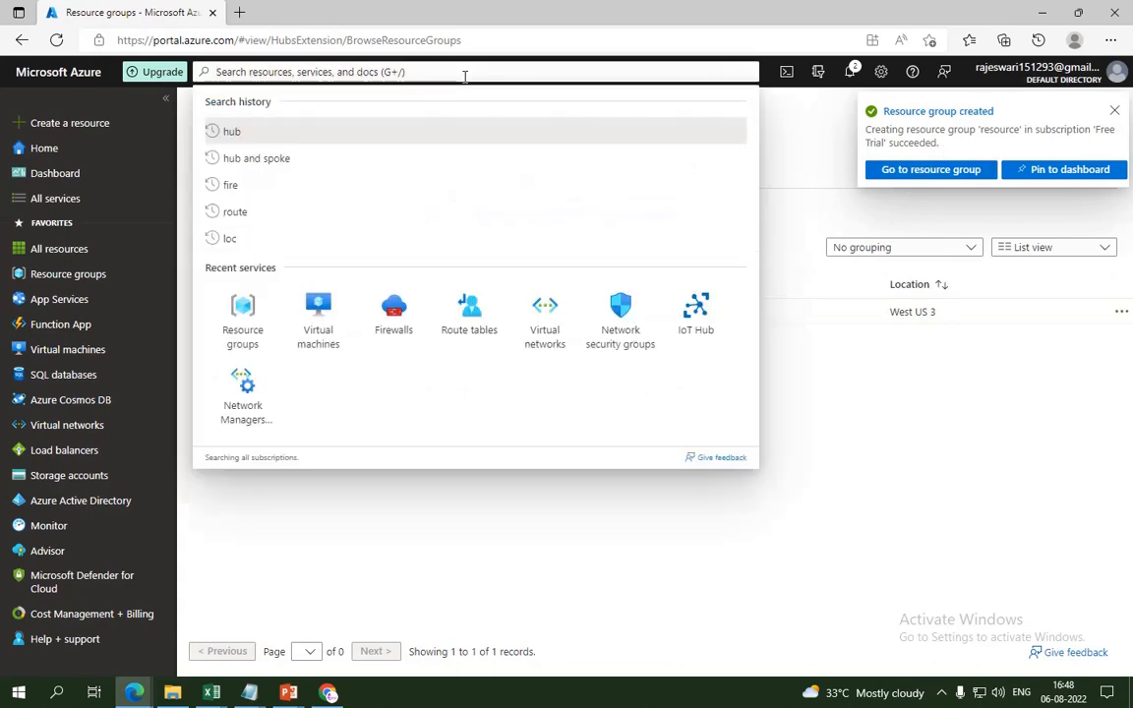
Step: Search 'ava' to reach Availability sets and start a new availability set
{"action": "type", "text": "ava"}
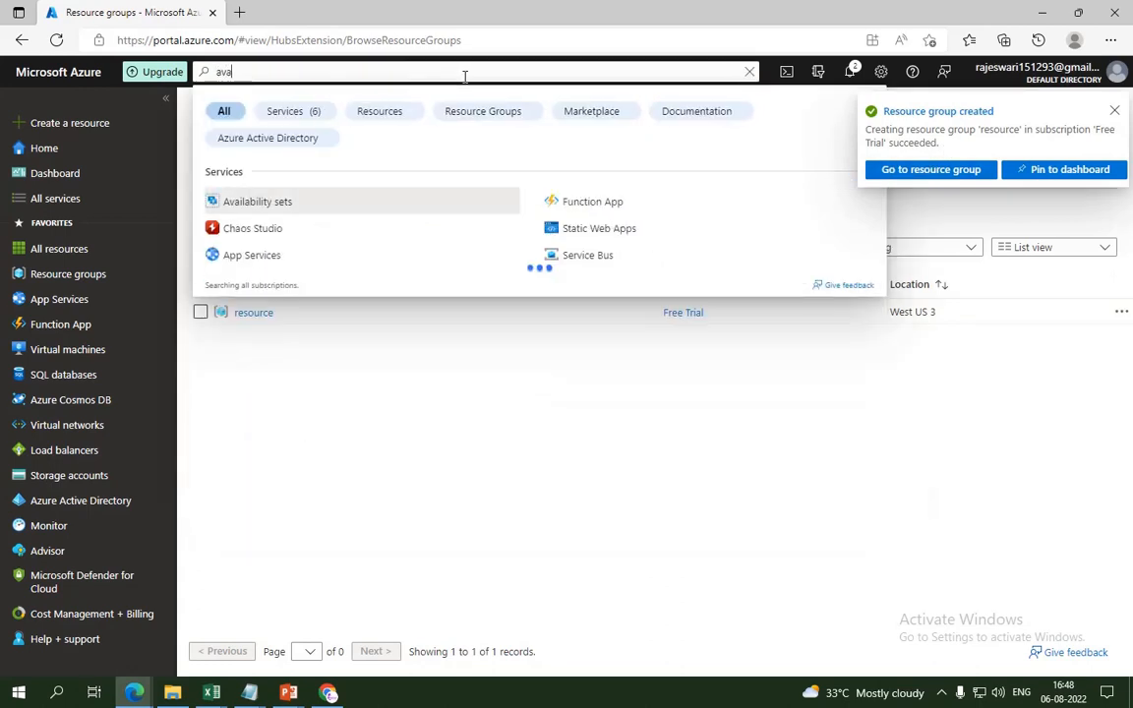
{"action": "left_click", "coordinate": [283, 203]}
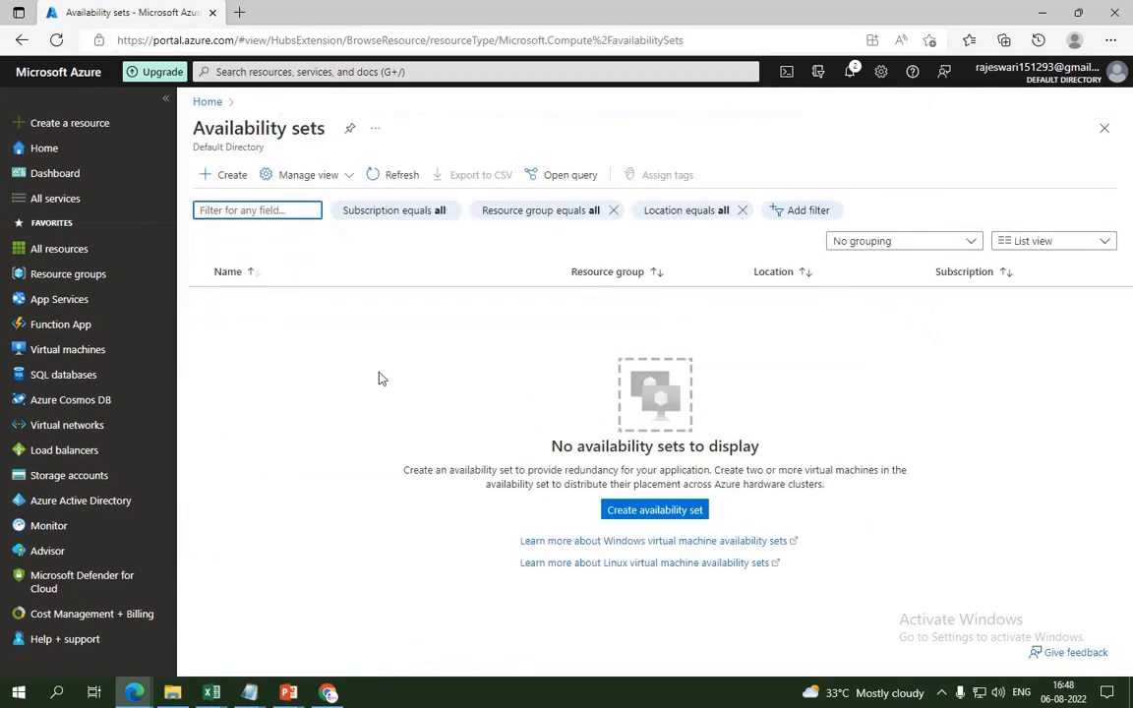
{"action": "left_click", "coordinate": [232, 176]}
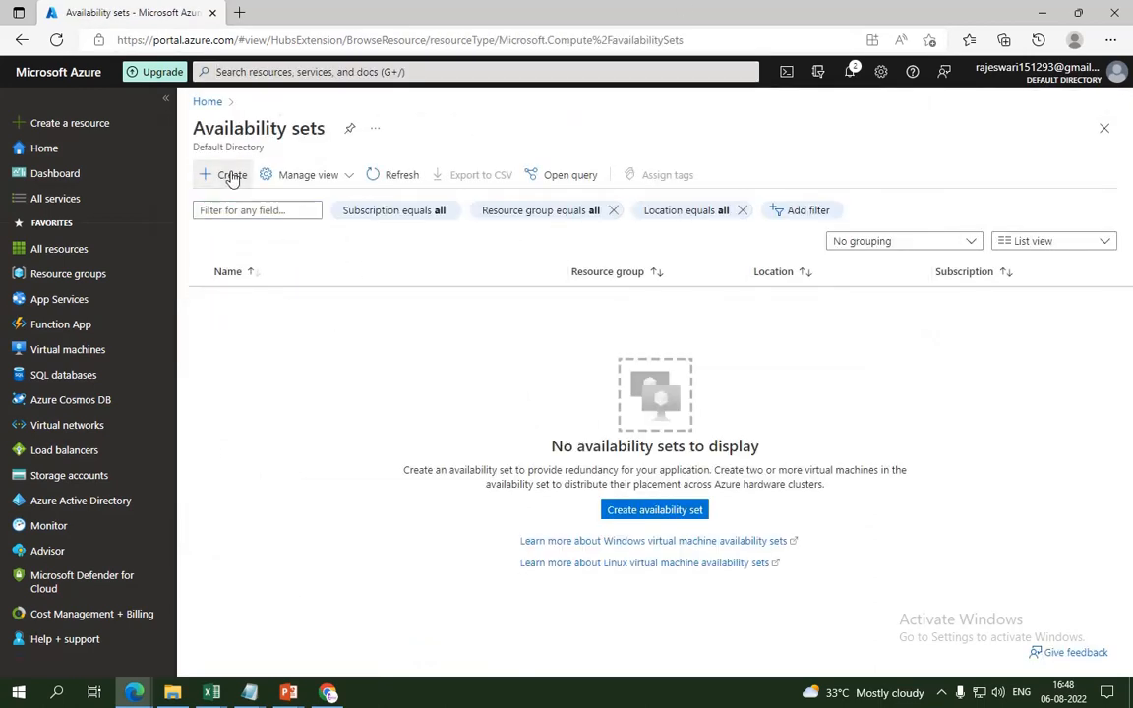
{"action": "left_click", "coordinate": [232, 176]}
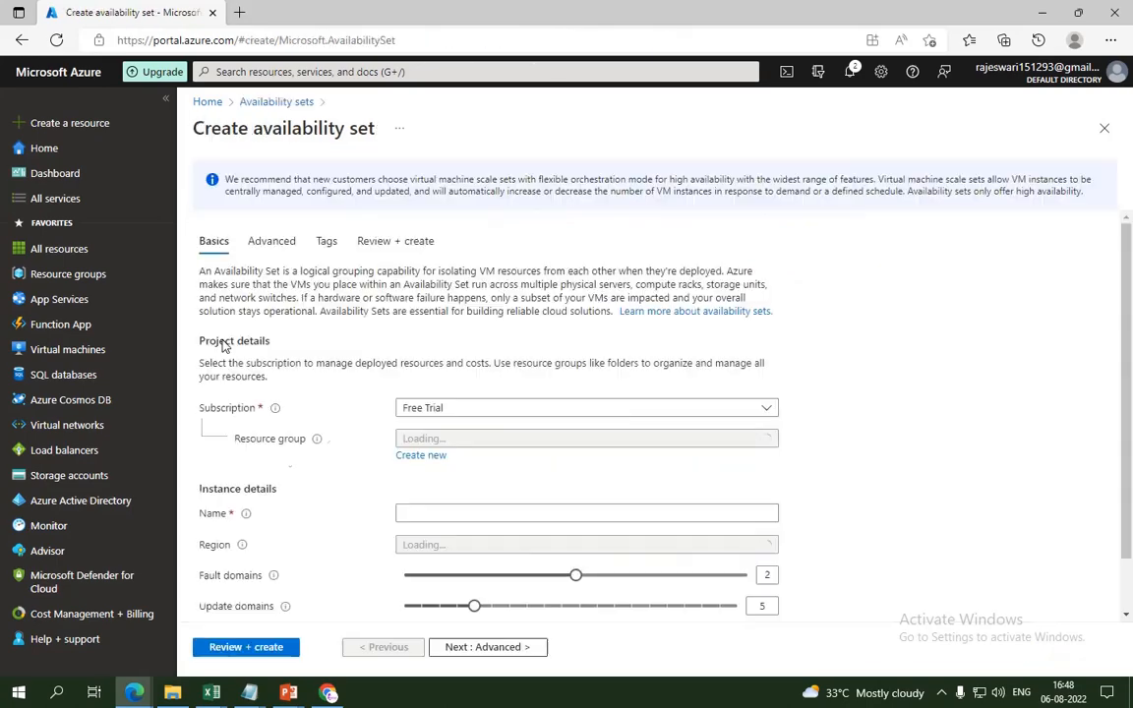
{"action": "scroll", "coordinate": [1106, 349], "scroll_direction": "down", "scroll_amount": 1}
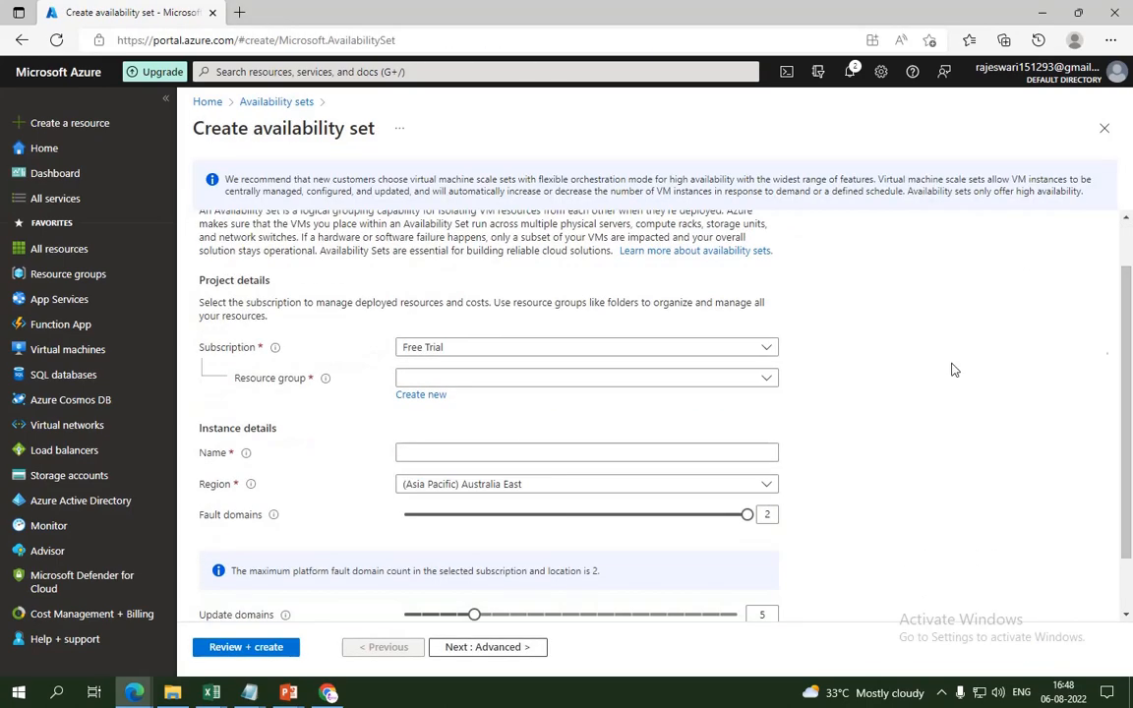
Step: Put the set in resource group 'resource' and name it availabilityset1
{"action": "left_click", "coordinate": [515, 380]}
{"action": "left_click", "coordinate": [425, 433]}
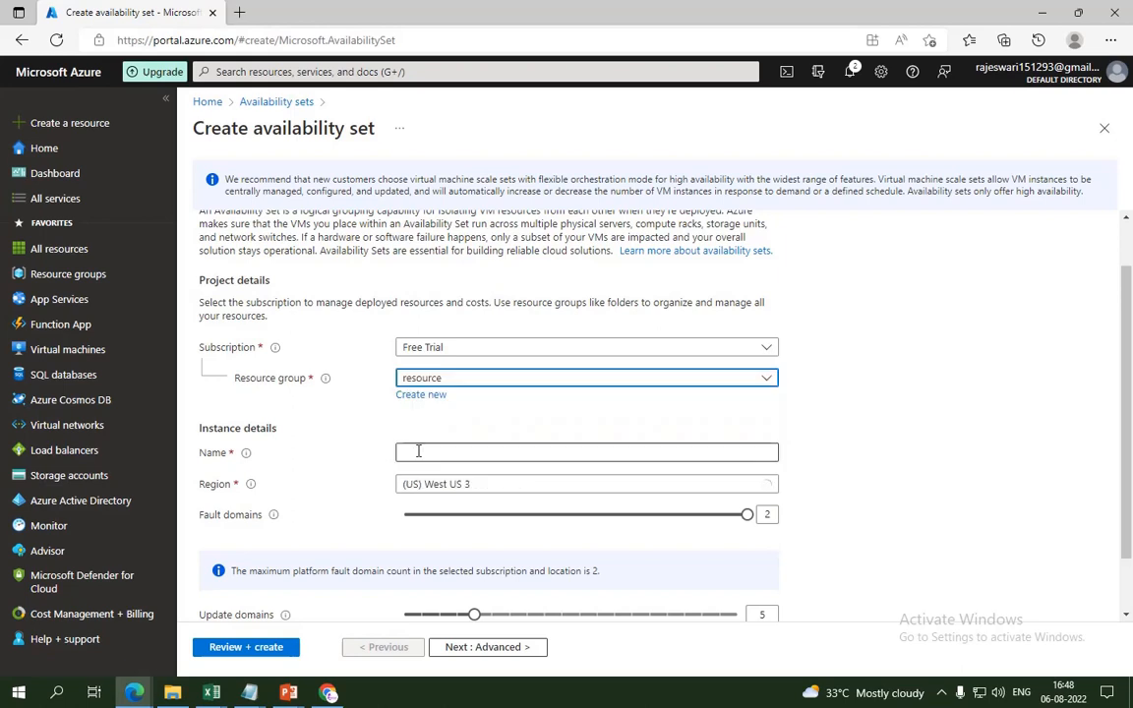
{"action": "left_click", "coordinate": [432, 452]}
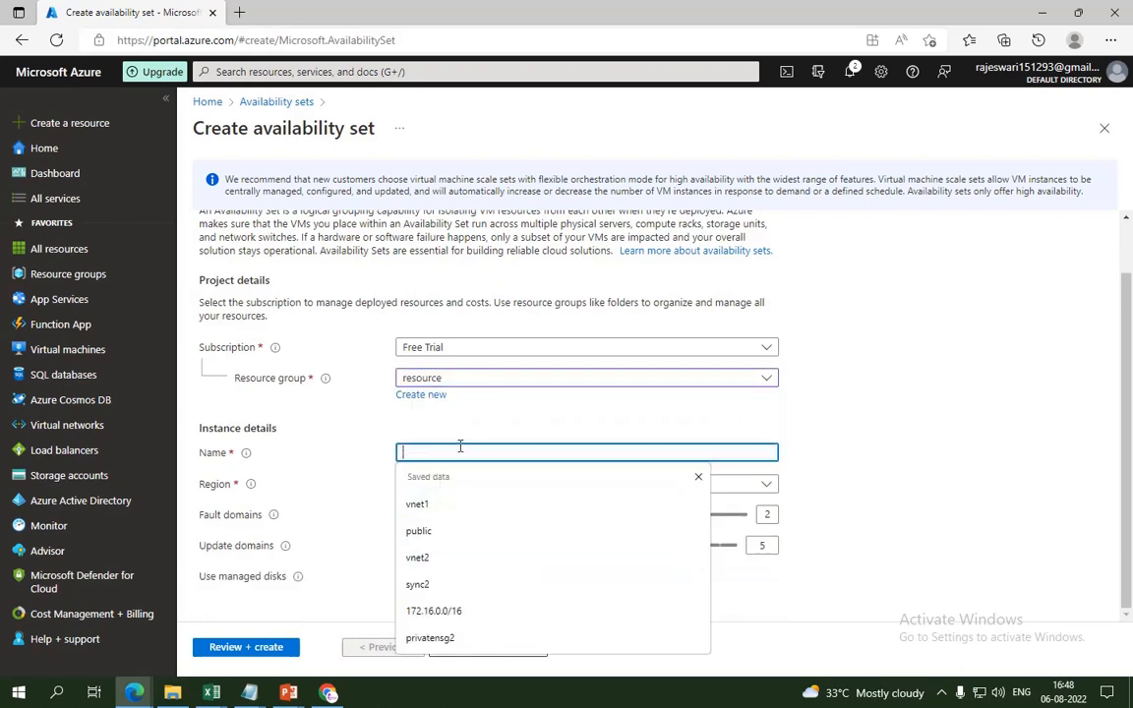
{"action": "type", "text": "aval;a"}
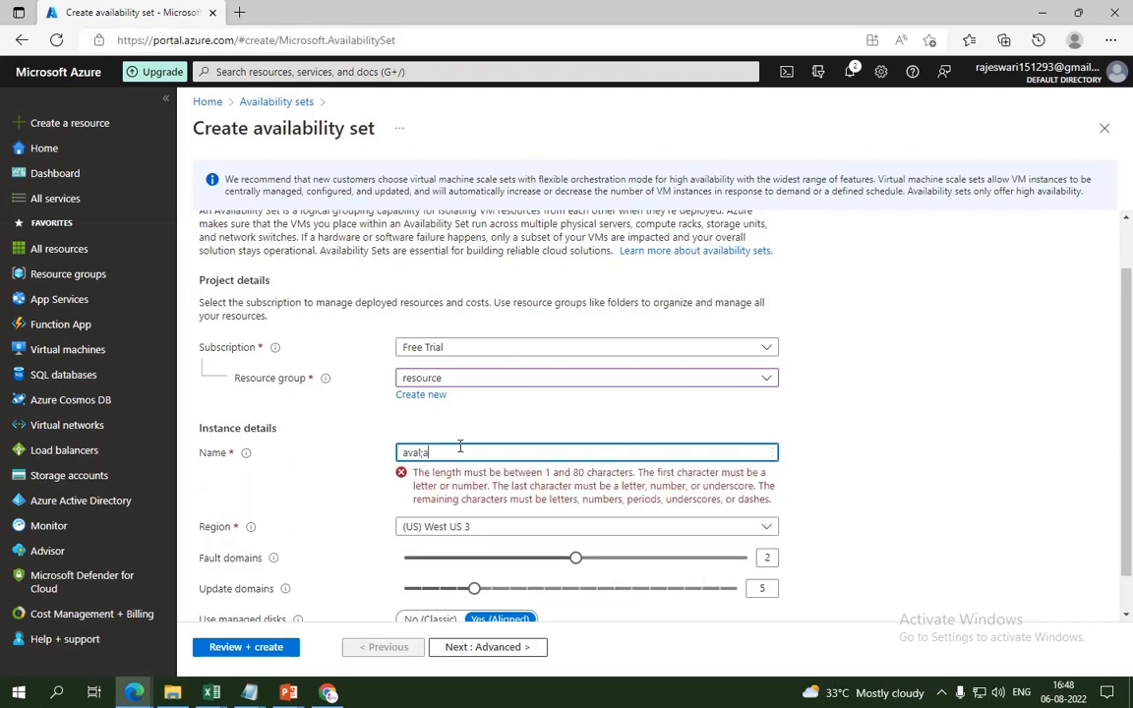
{"action": "key", "text": "BackSpace"}
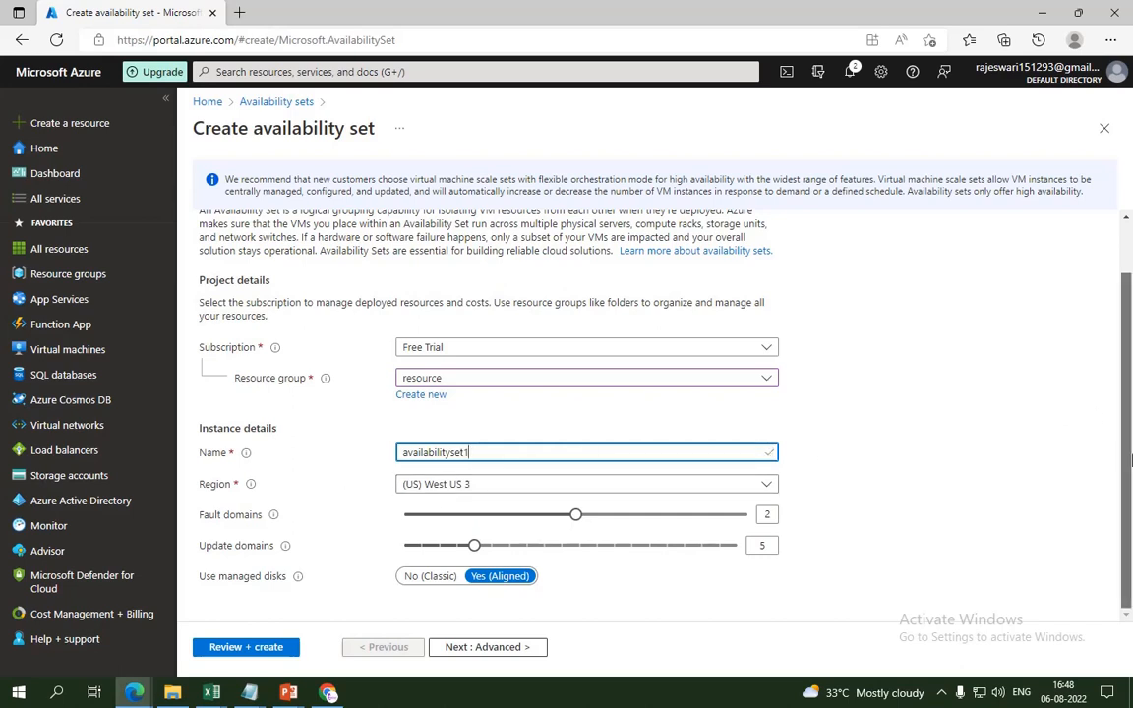
{"action": "mouse_move", "coordinate": [277, 518]}
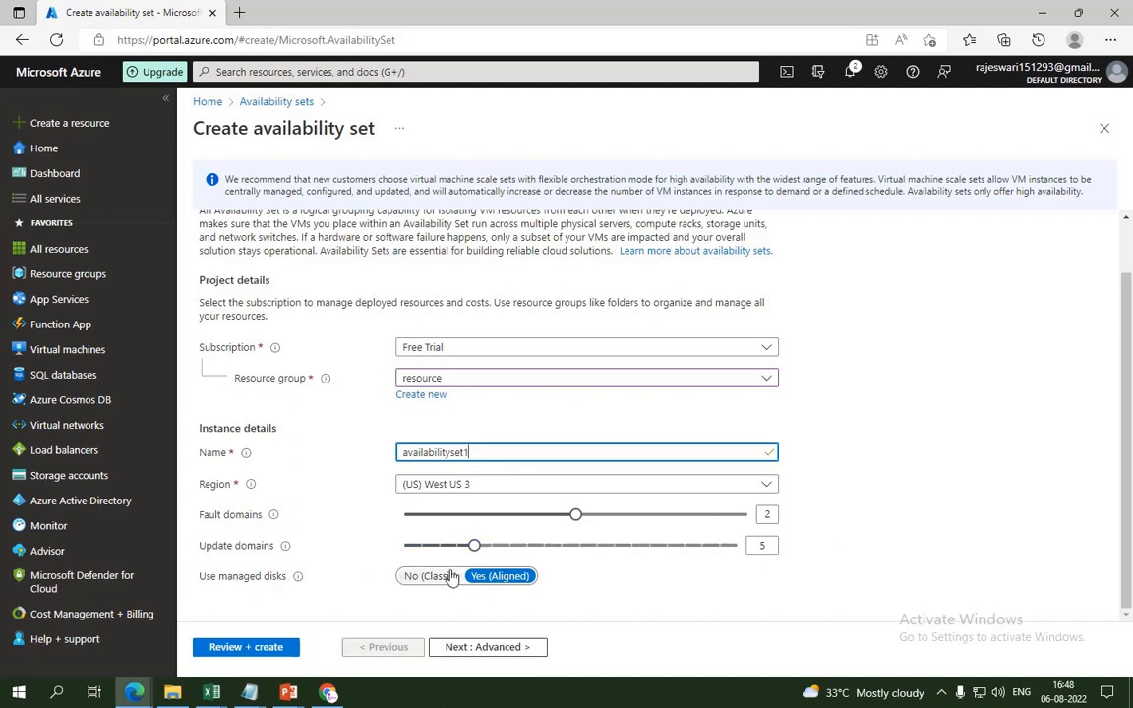
Step: Pass Advanced, Tags and Review + create, deploy availabilityset1, then go to Virtual machines
{"action": "left_click", "coordinate": [490, 648]}
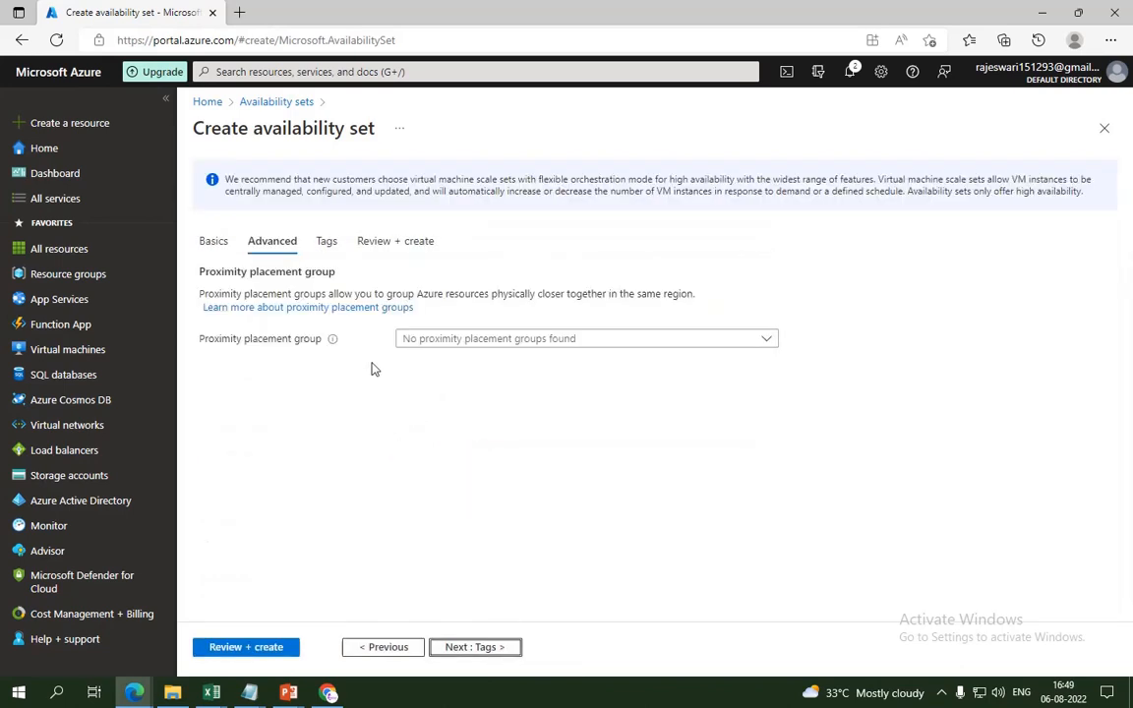
{"action": "left_click", "coordinate": [477, 648]}
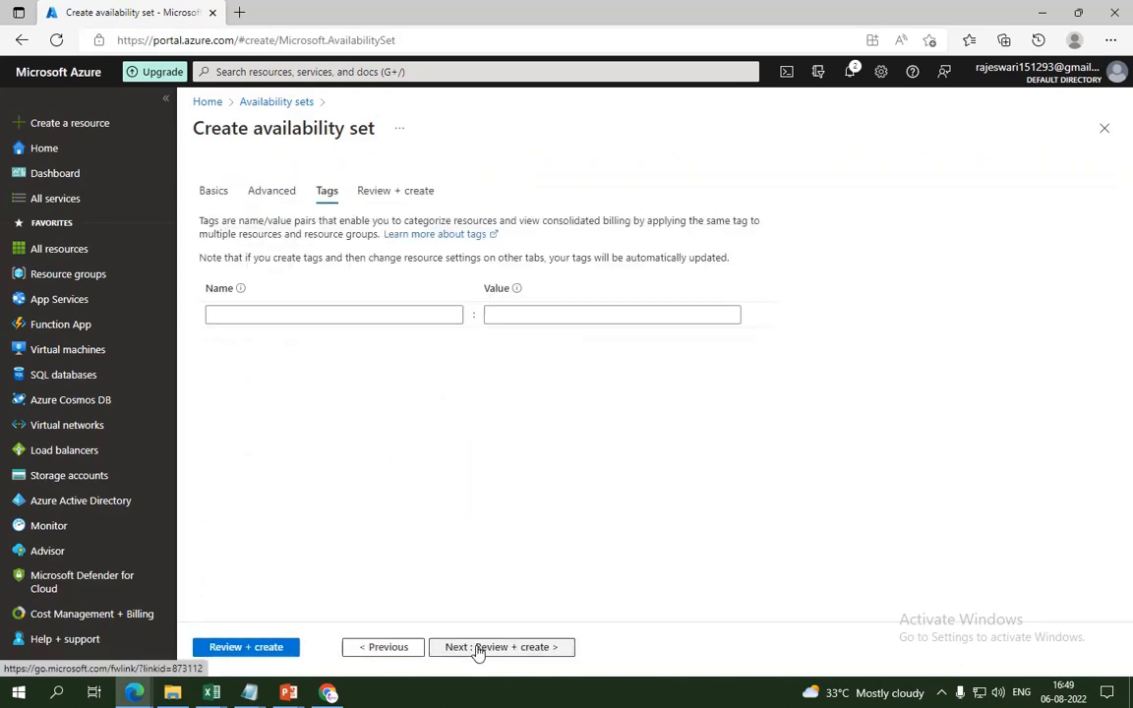
{"action": "left_click", "coordinate": [476, 649]}
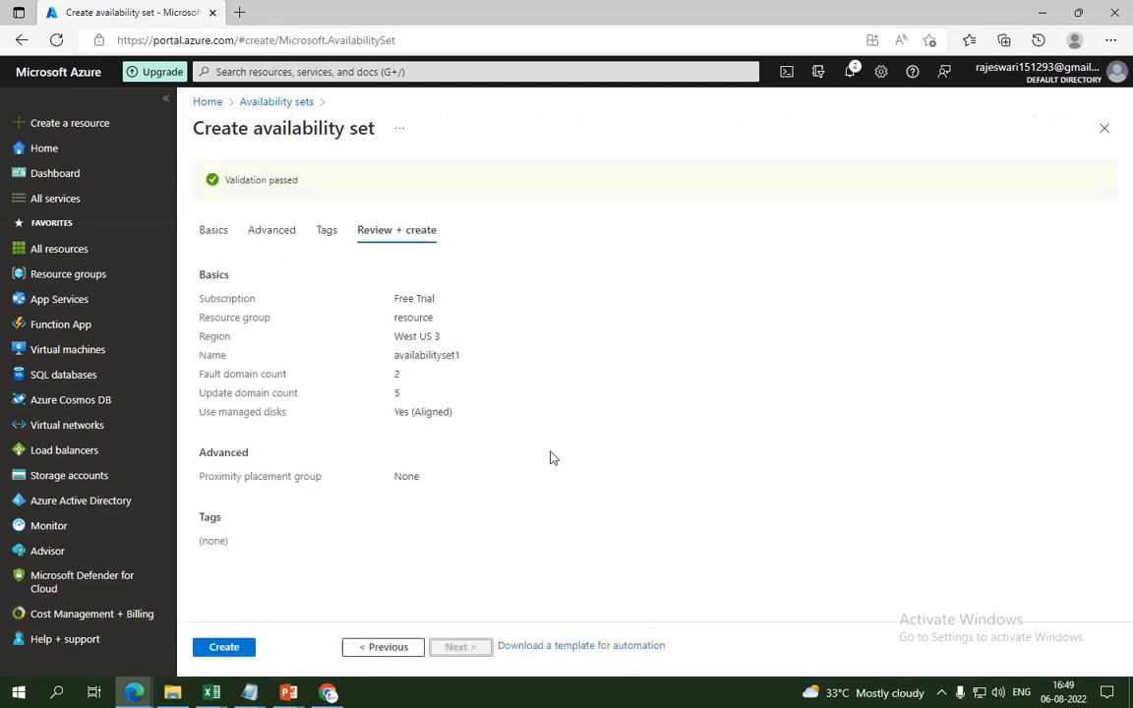
{"action": "left_click", "coordinate": [223, 647]}
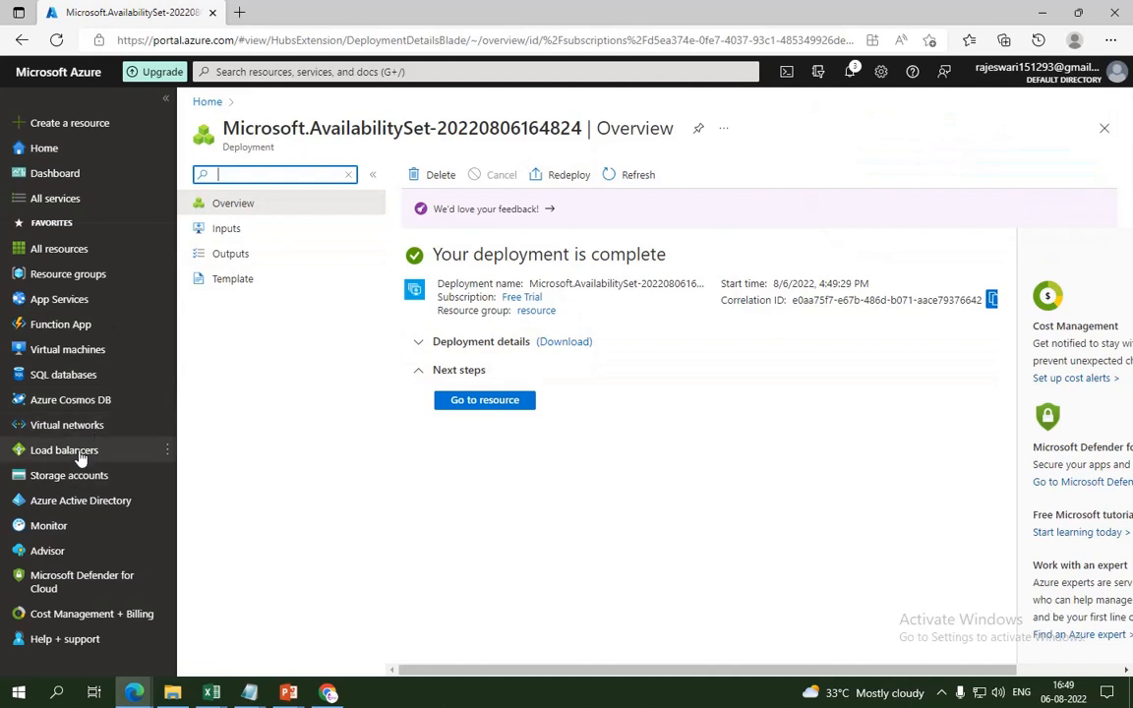
{"action": "left_click", "coordinate": [90, 354]}
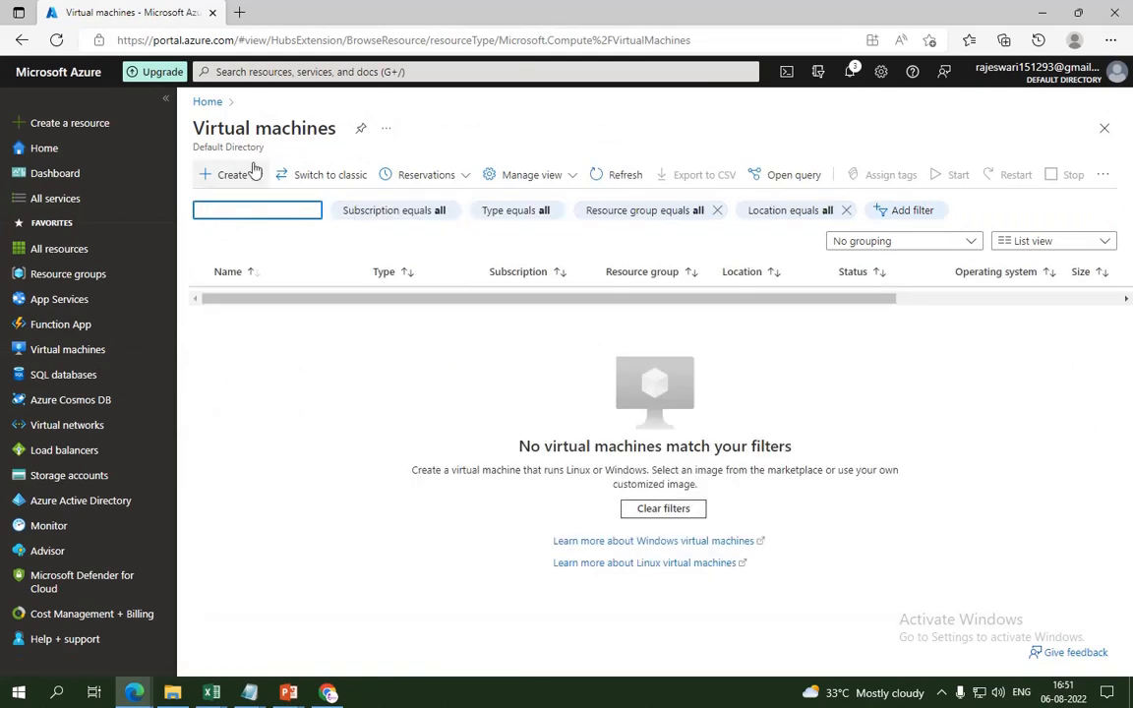
Step: Start a new Azure VM named windows1 in resource group 'resource'
{"action": "left_click", "coordinate": [236, 176]}
{"action": "left_click", "coordinate": [232, 179]}
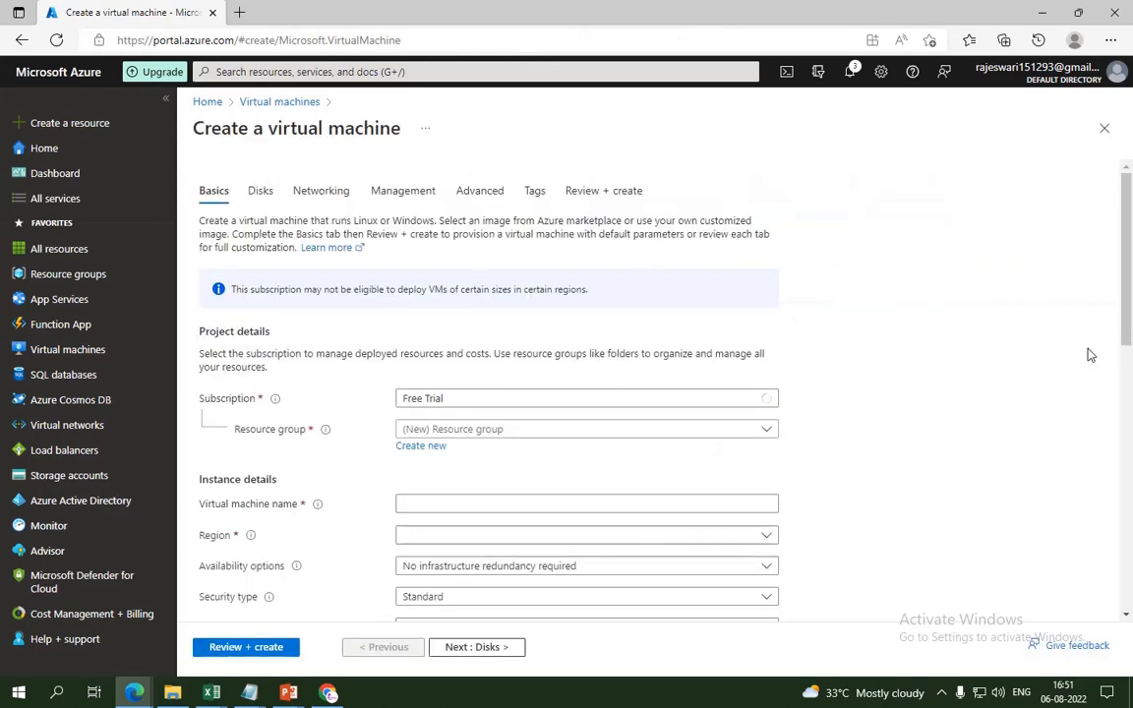
{"action": "scroll", "coordinate": [657, 280], "scroll_direction": "down", "scroll_amount": 3}
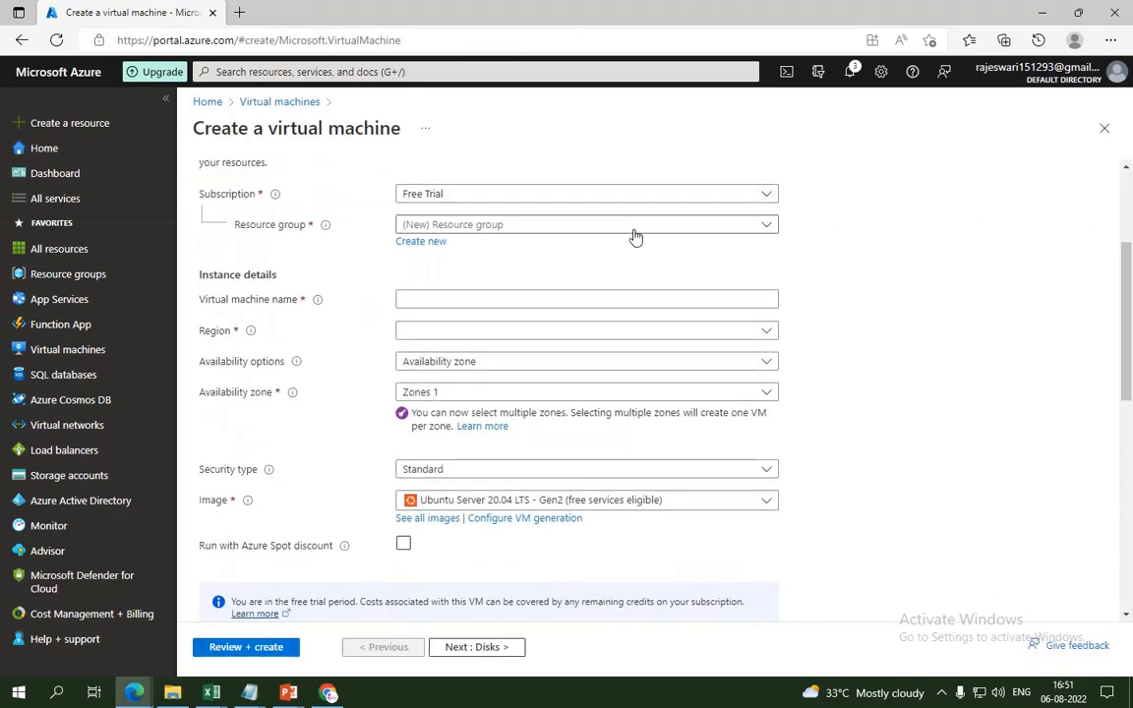
{"action": "left_click", "coordinate": [632, 227]}
{"action": "left_click", "coordinate": [476, 280]}
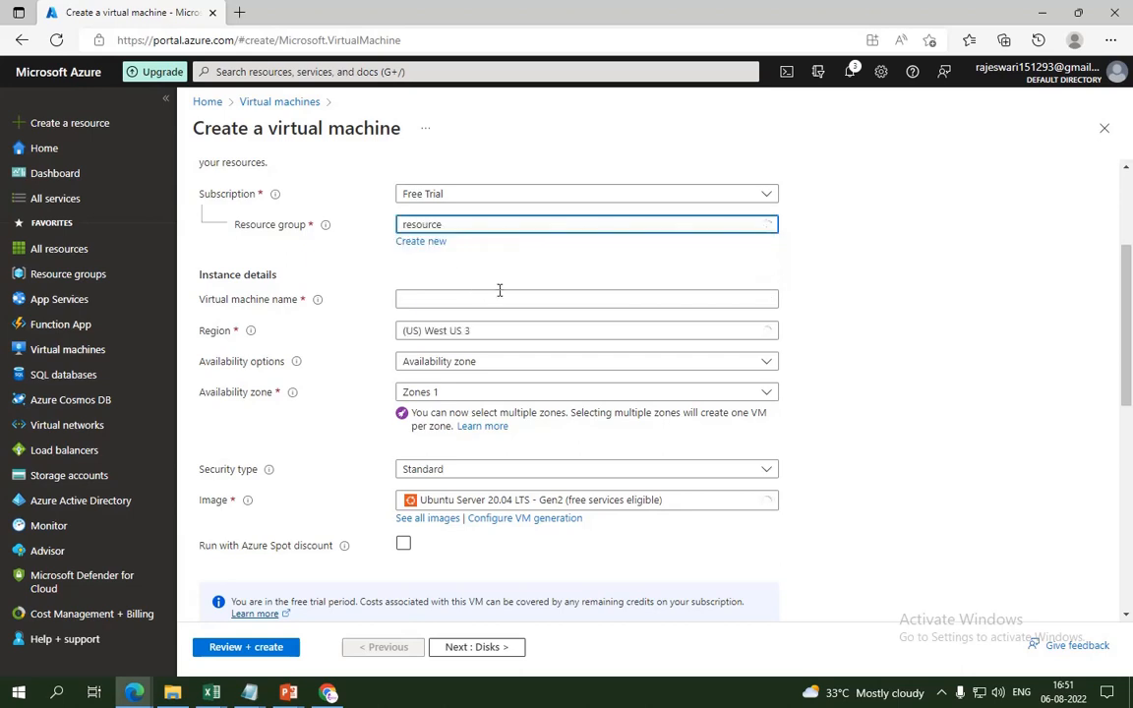
{"action": "left_click", "coordinate": [420, 299]}
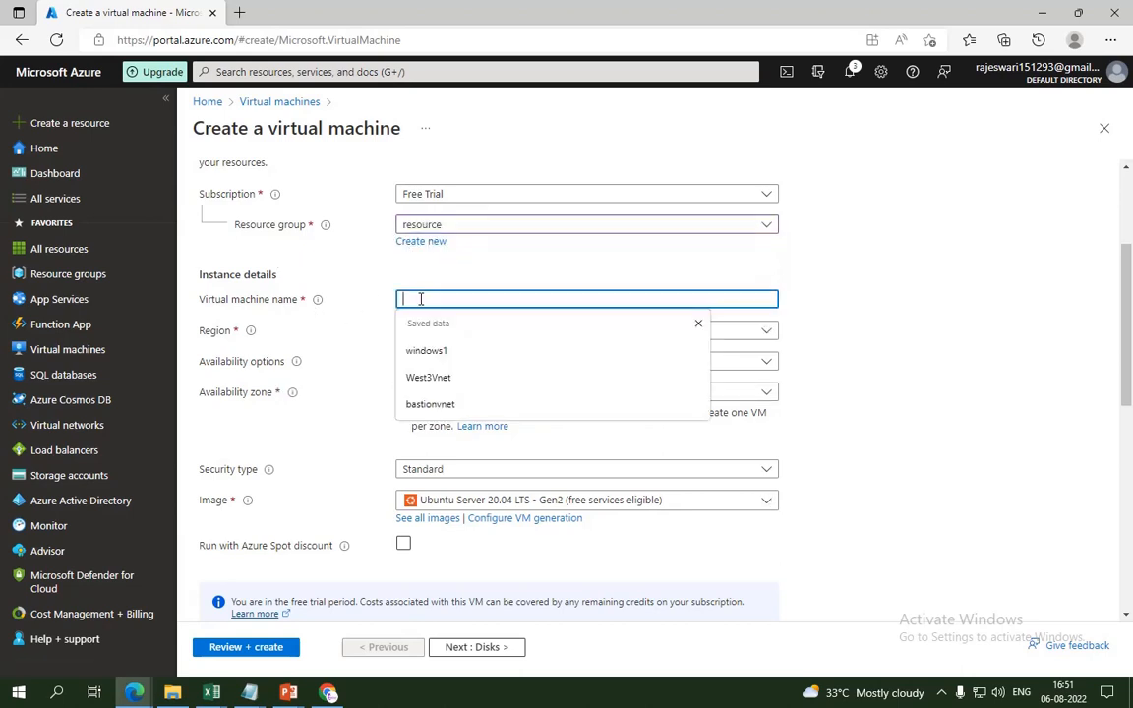
{"action": "left_click", "coordinate": [426, 350]}
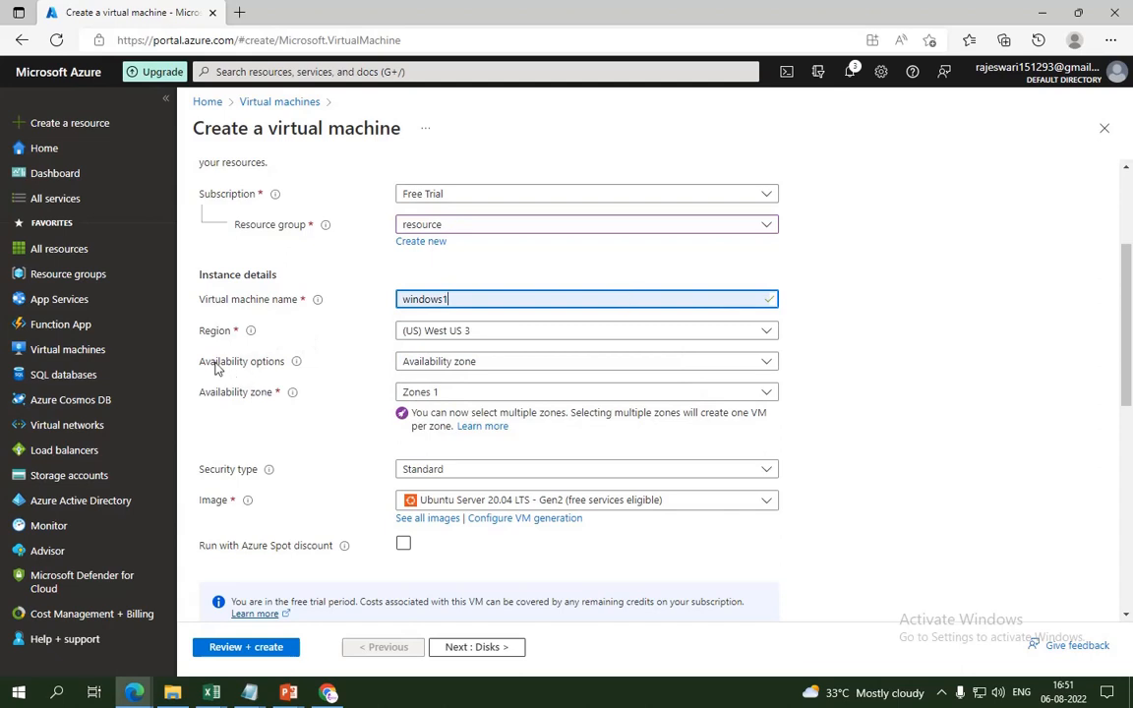
Step: Place windows1 in availability set availabilityset1 with Standard security type
{"action": "left_click", "coordinate": [468, 365]}
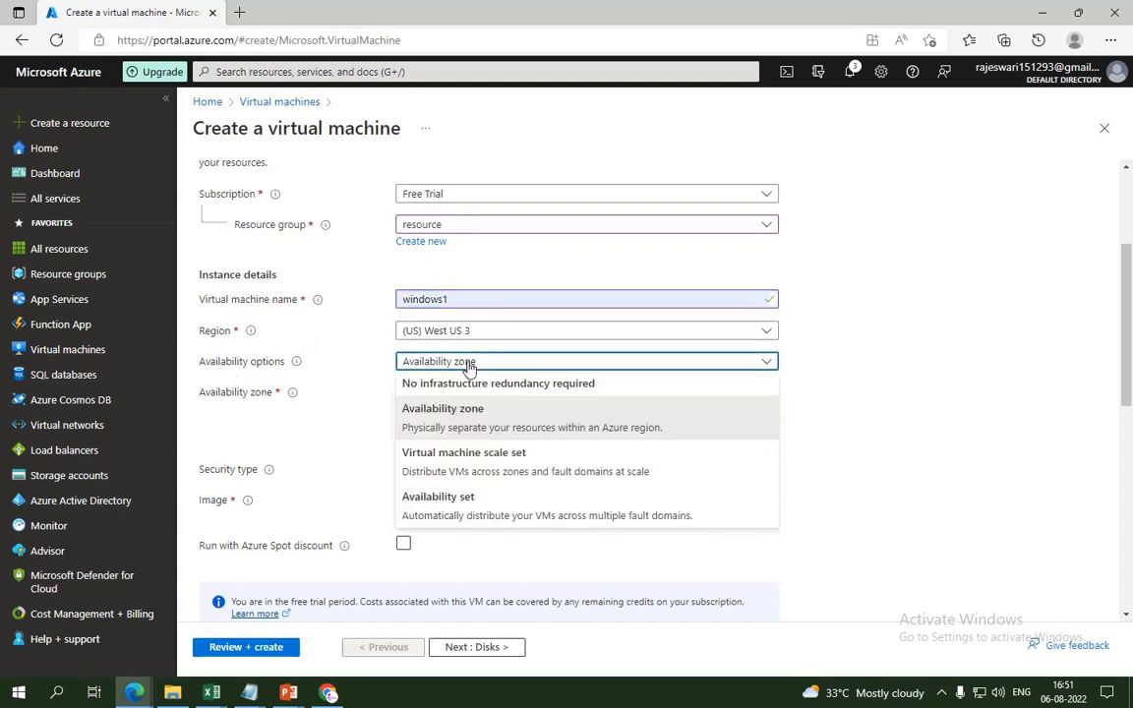
{"action": "left_click", "coordinate": [459, 516]}
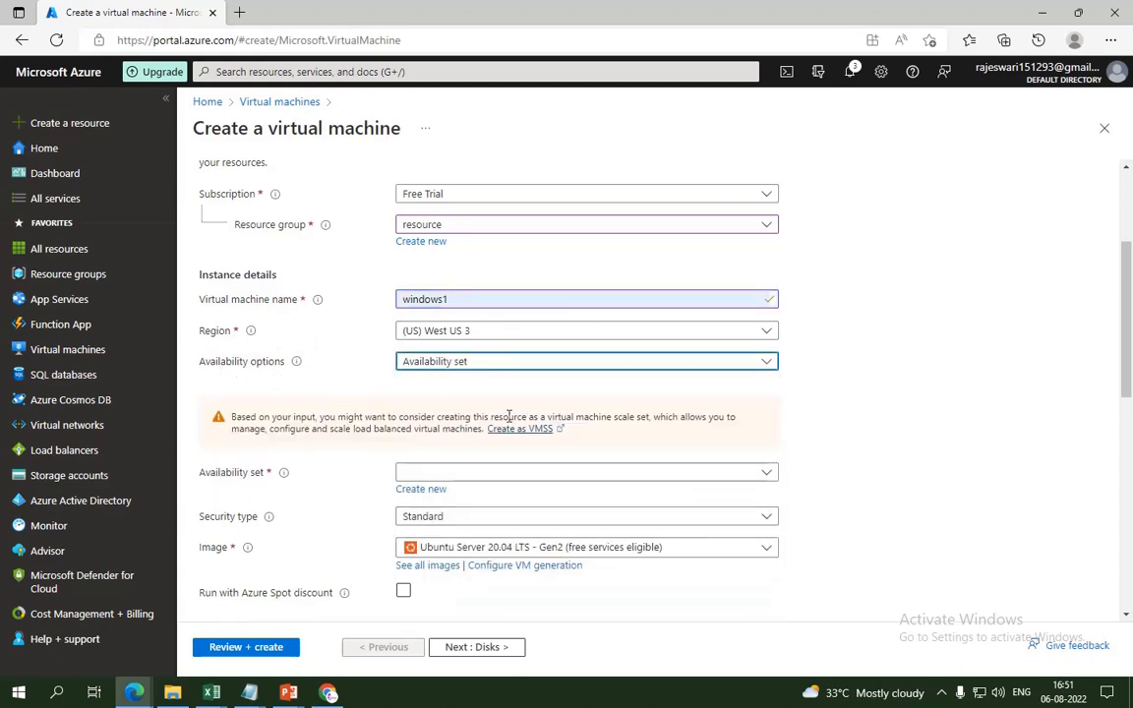
{"action": "left_click_drag", "start_coordinate": [1129, 388], "coordinate": [1131, 443]}
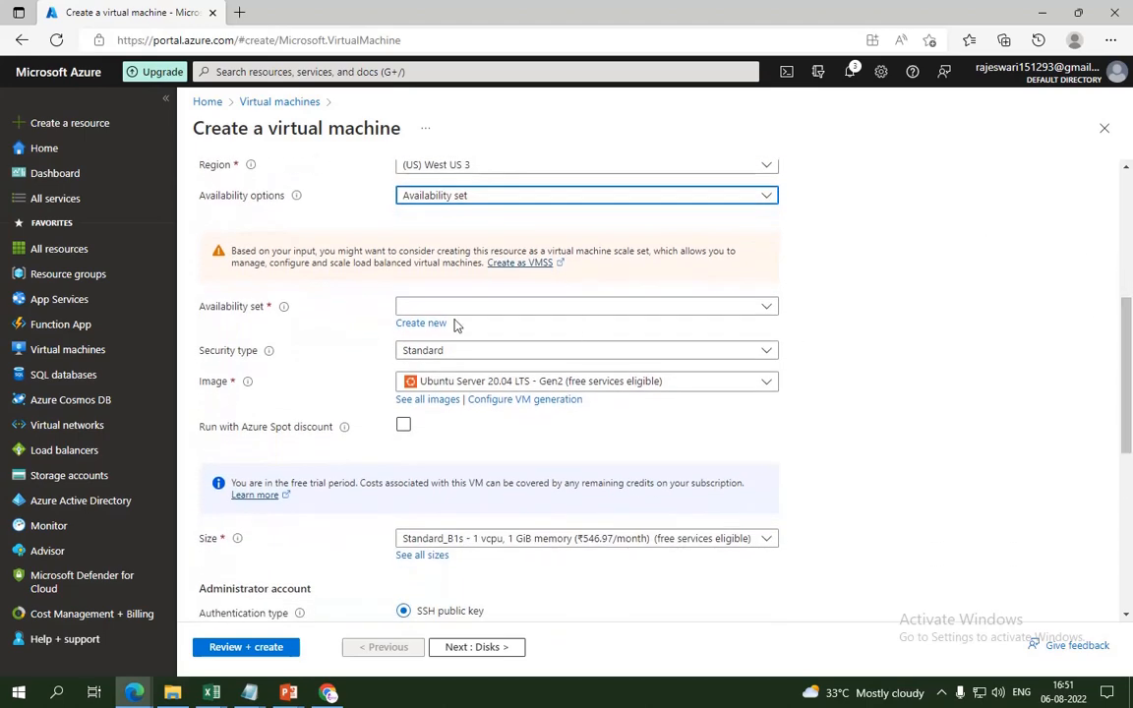
{"action": "left_click", "coordinate": [433, 307]}
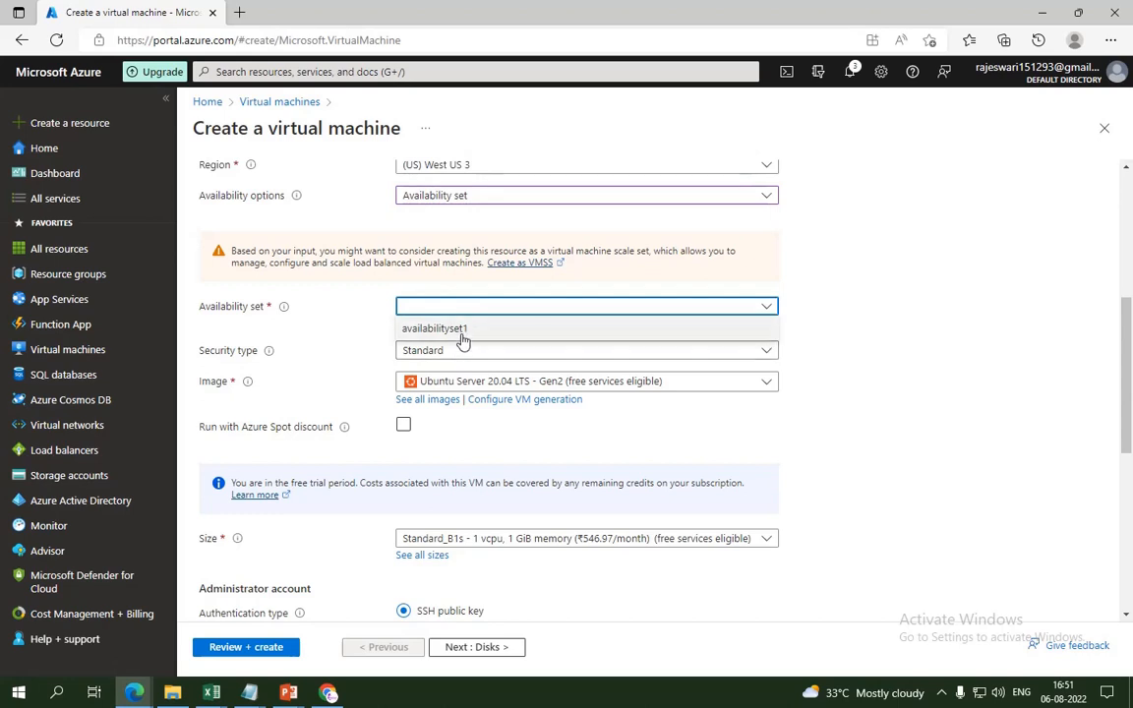
{"action": "left_click", "coordinate": [461, 332]}
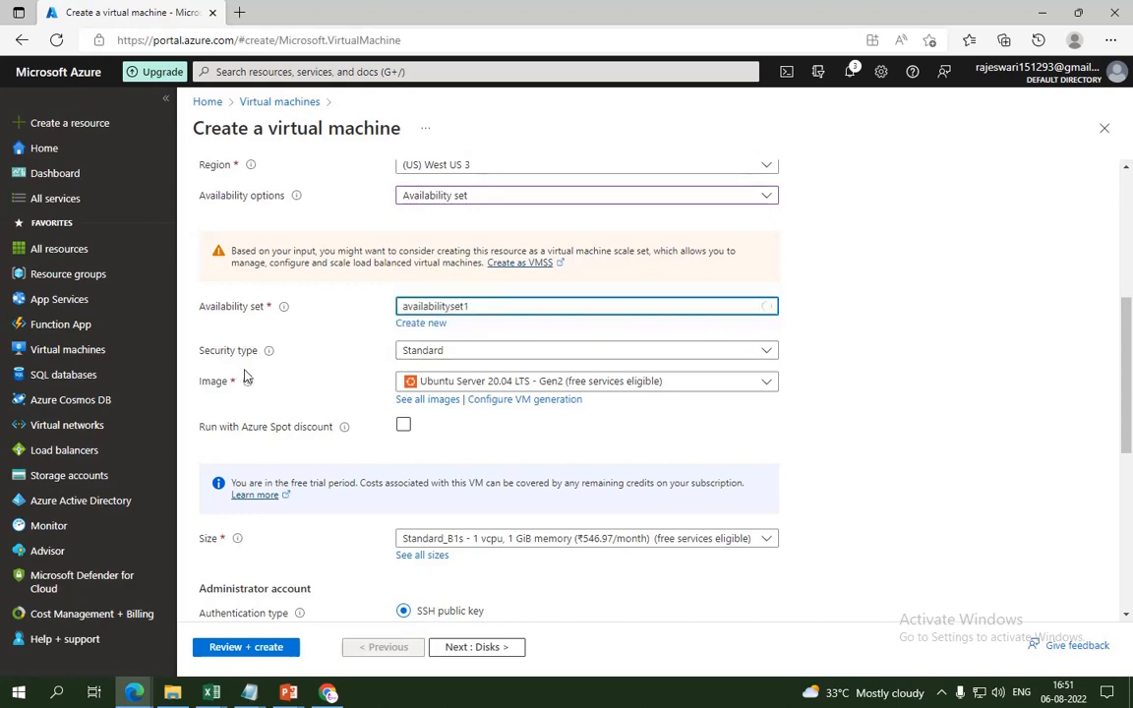
{"action": "left_click", "coordinate": [442, 351]}
{"action": "left_click", "coordinate": [451, 368]}
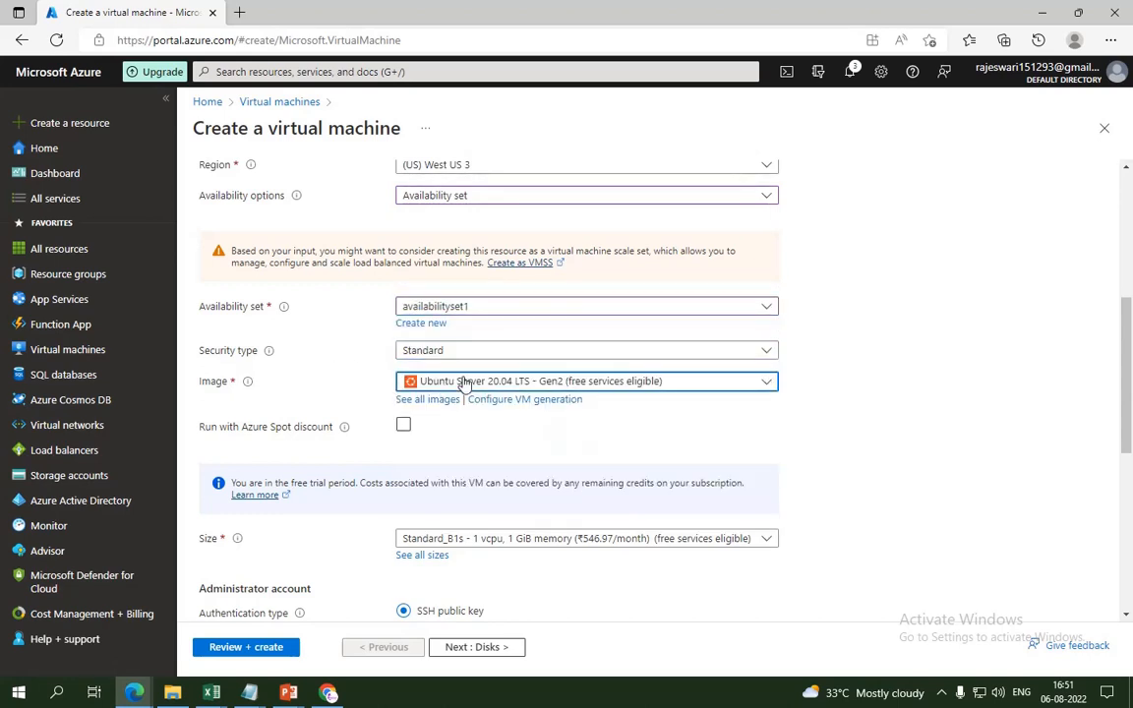
Step: Choose the Windows Server 2019 Datacenter image and Standard_DS1_v2 size
{"action": "left_click", "coordinate": [464, 383]}
{"action": "left_click", "coordinate": [500, 459]}
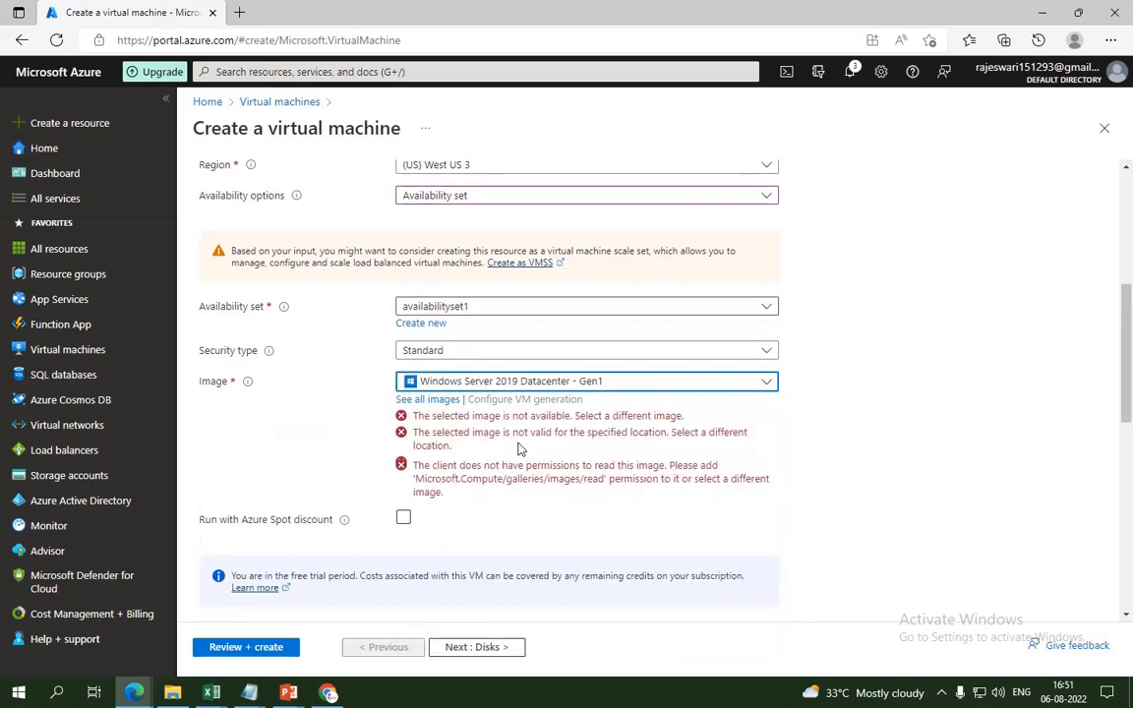
{"action": "left_click_drag", "start_coordinate": [1129, 413], "coordinate": [1130, 479]}
{"action": "left_click", "coordinate": [558, 346]}
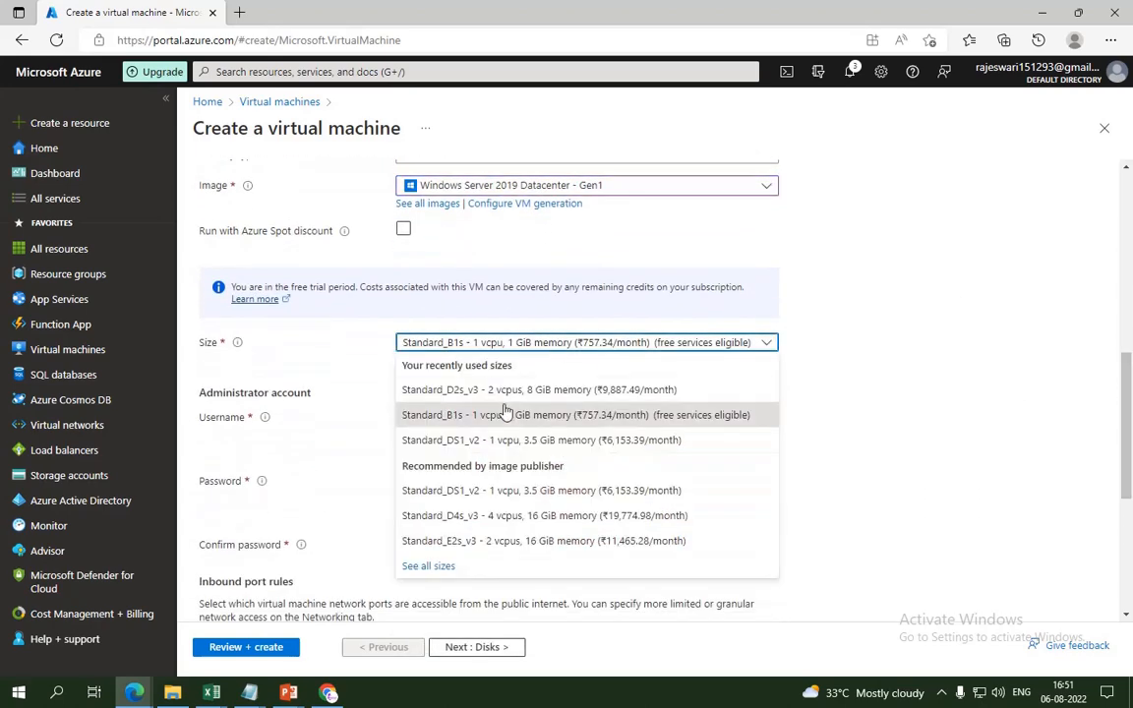
{"action": "left_click", "coordinate": [494, 440]}
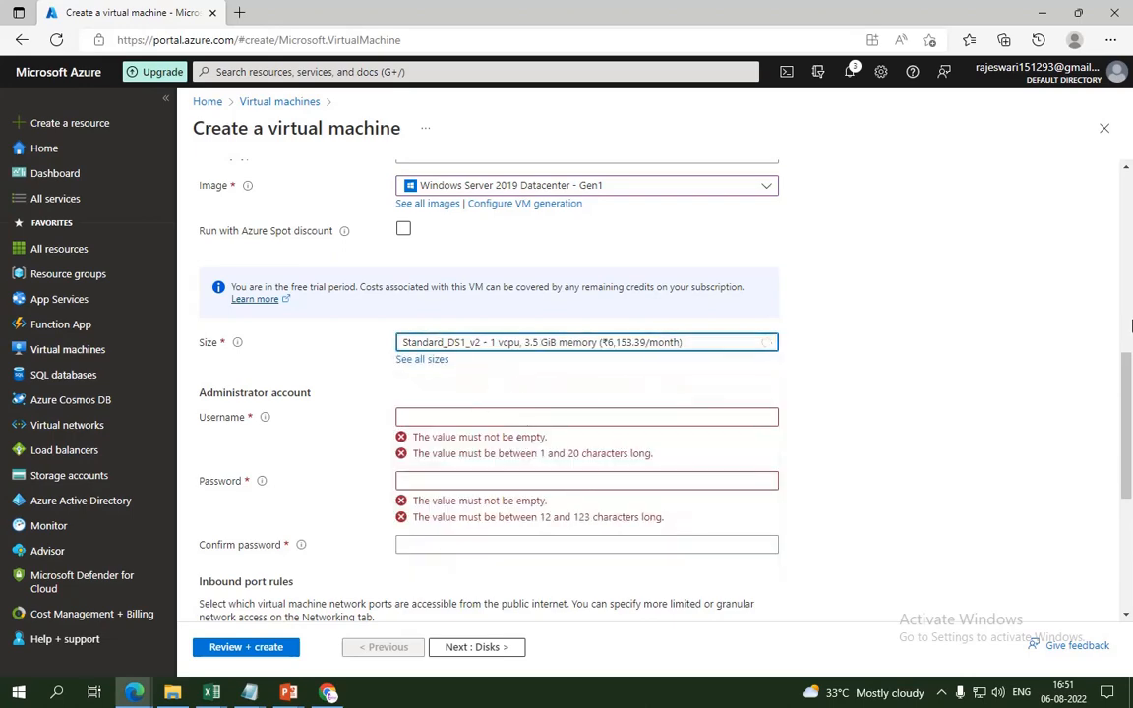
Step: Enter the administrator username from a saved entry, then the password and its confirmation
{"action": "scroll", "coordinate": [967, 310], "scroll_direction": "down", "scroll_amount": 2}
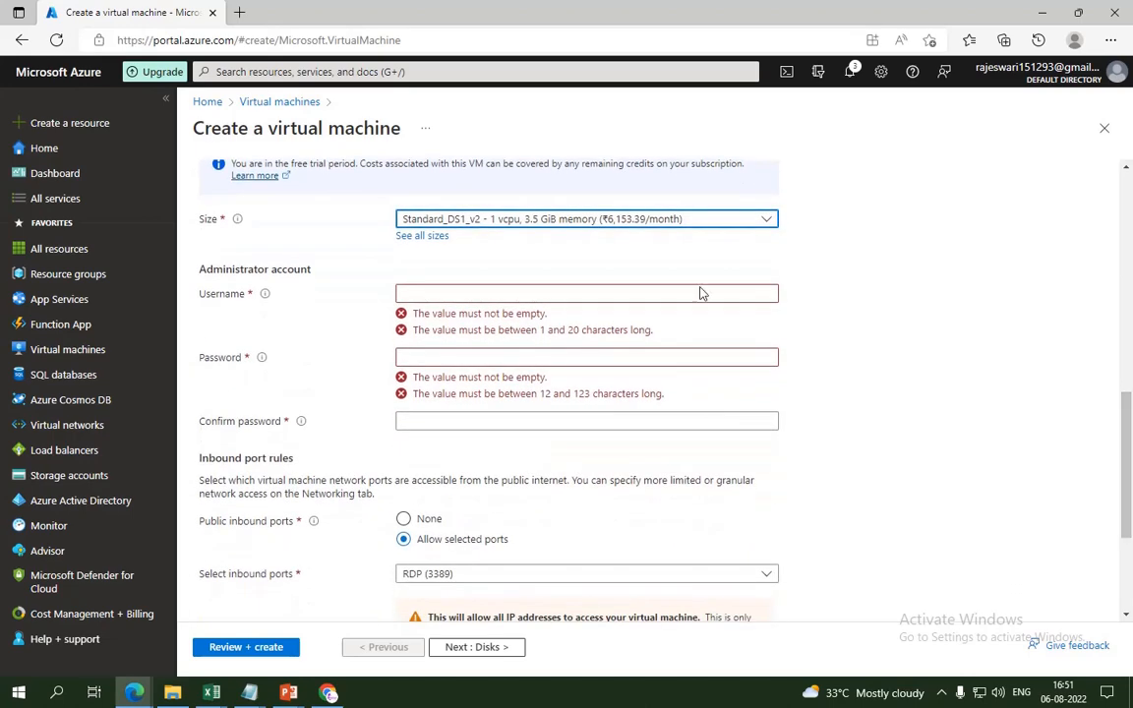
{"action": "left_click", "coordinate": [587, 295]}
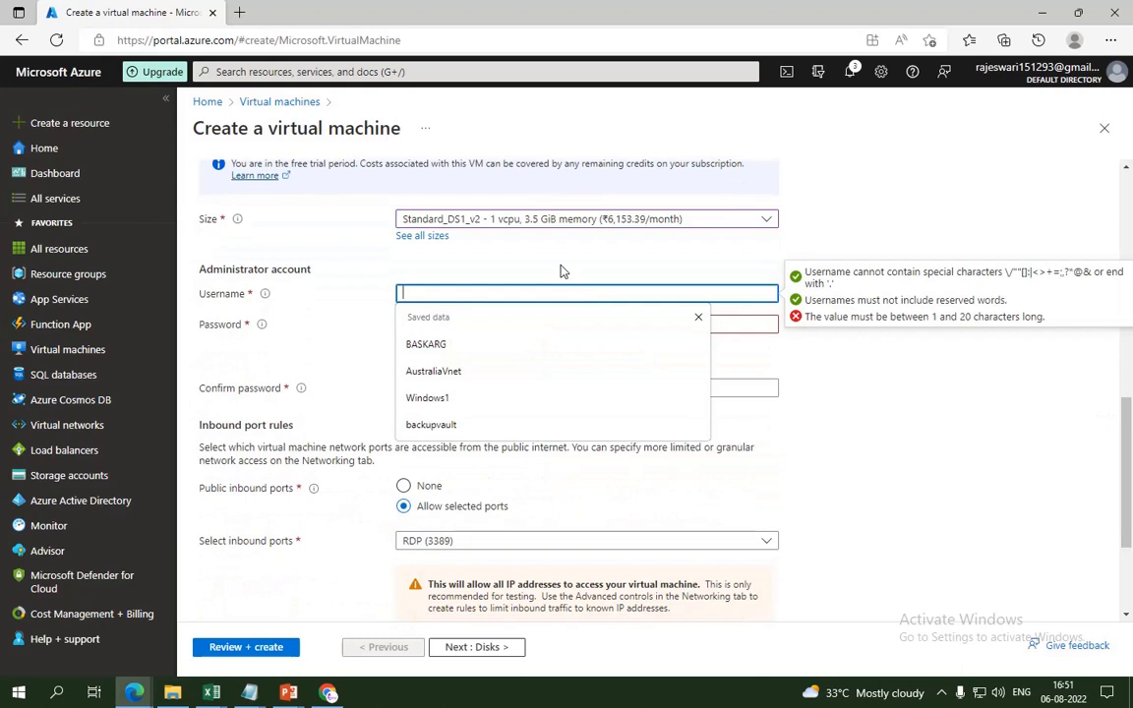
{"action": "left_click", "coordinate": [502, 398]}
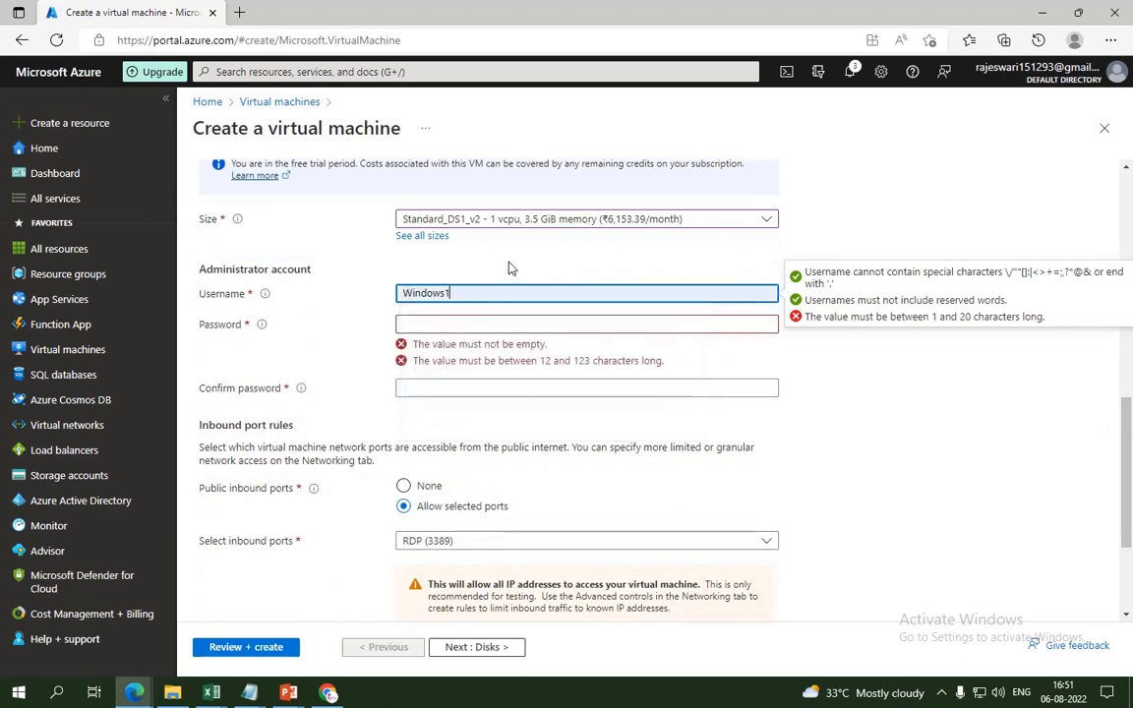
{"action": "key", "text": "BackSpace"}
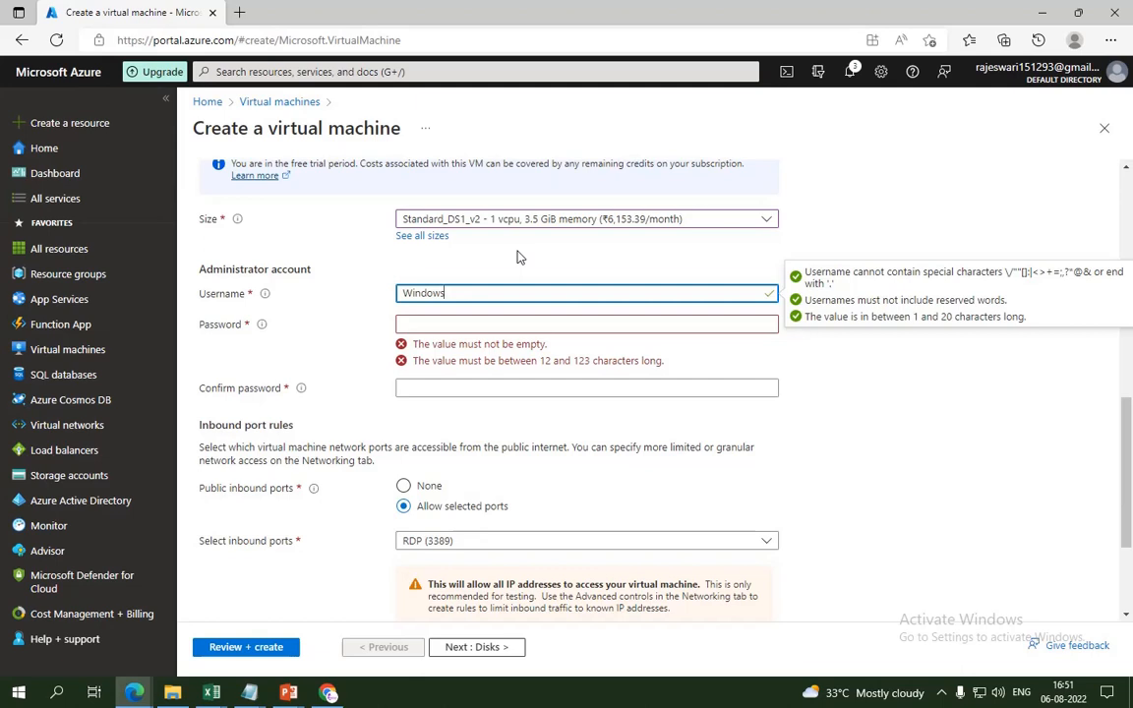
{"action": "key", "text": "Tab"}
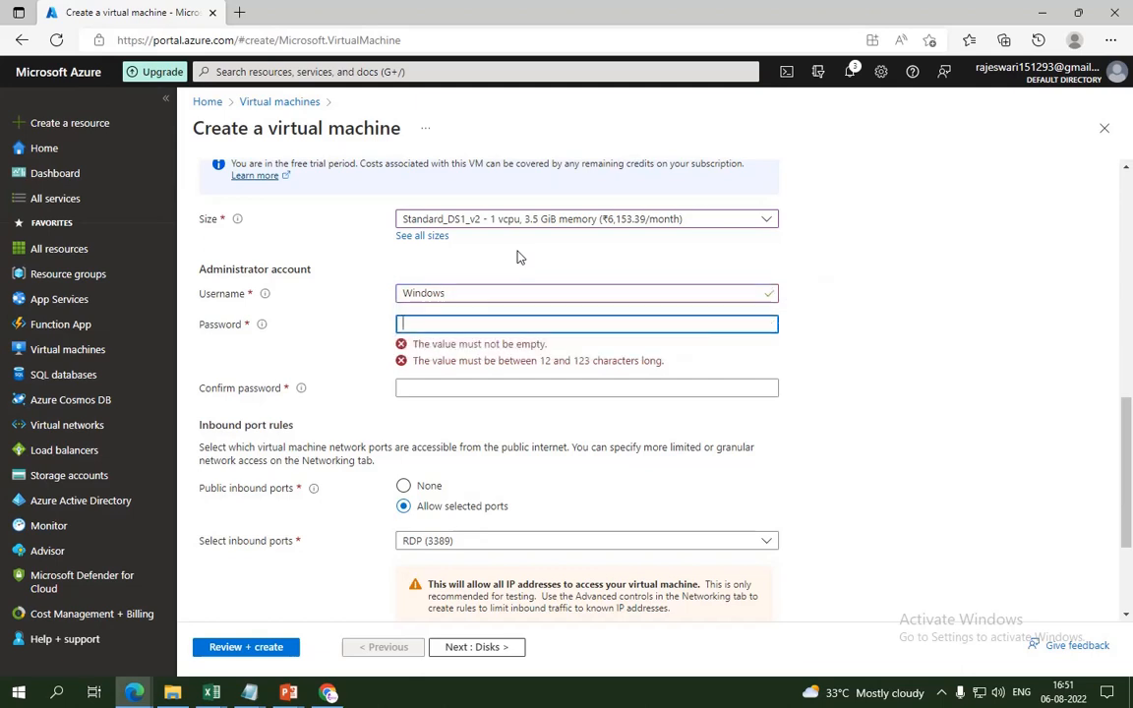
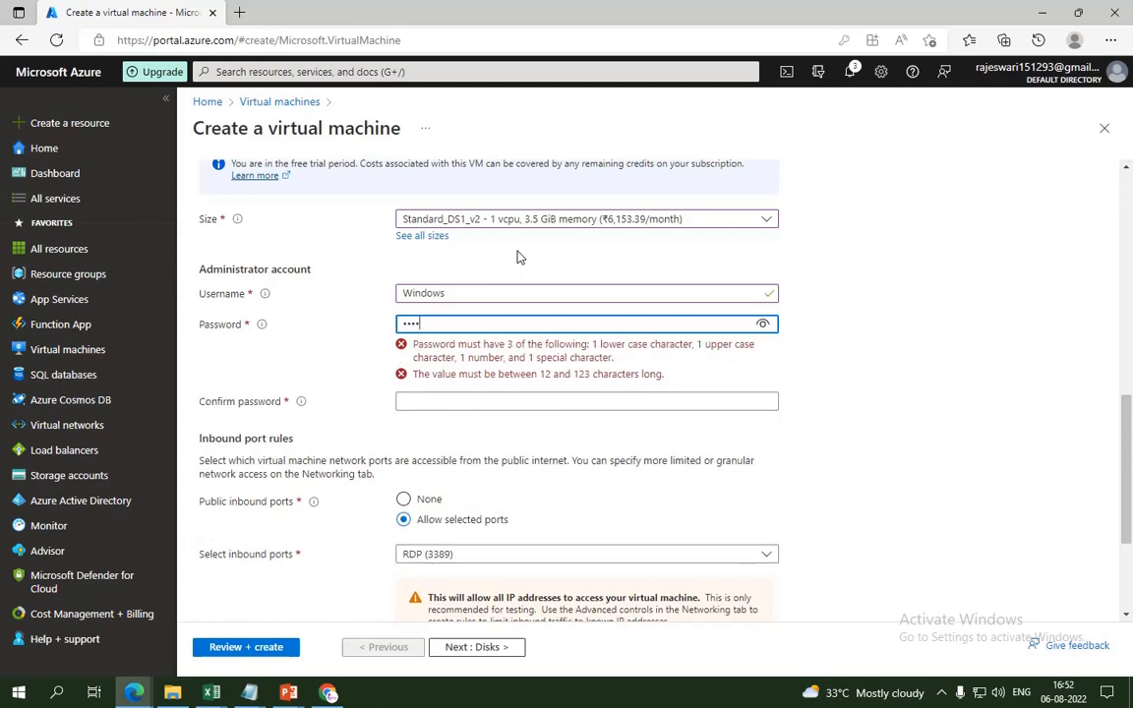
{"action": "left_click", "coordinate": [757, 328]}
{"action": "left_click", "coordinate": [708, 352]}
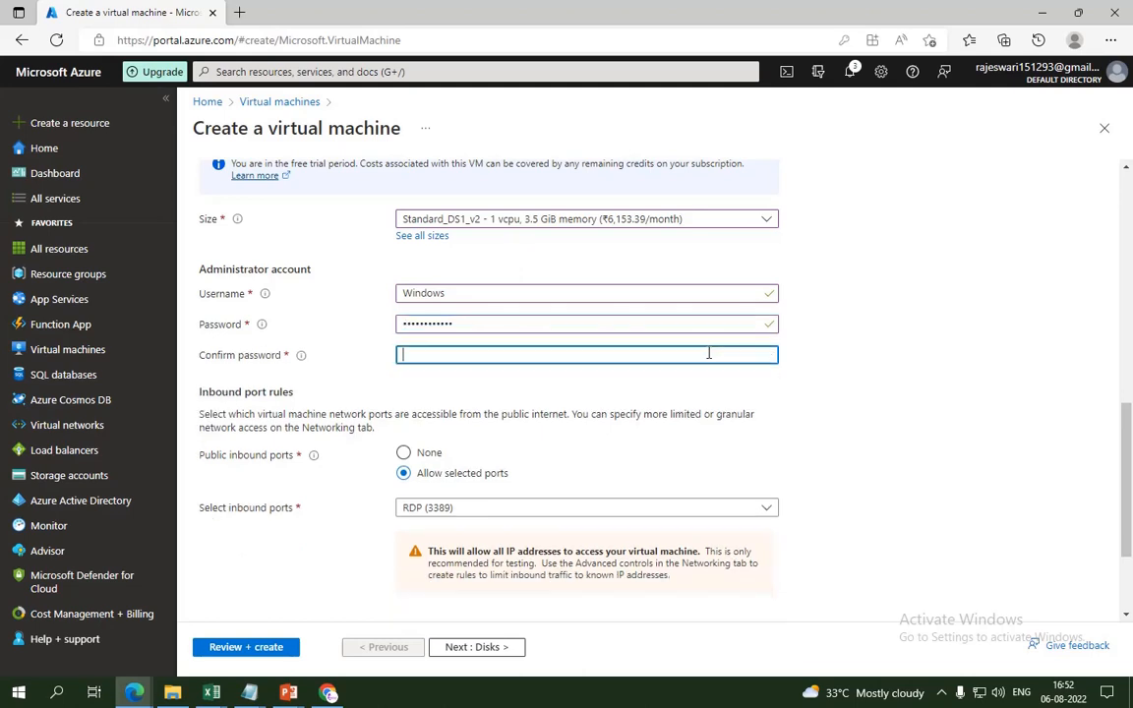
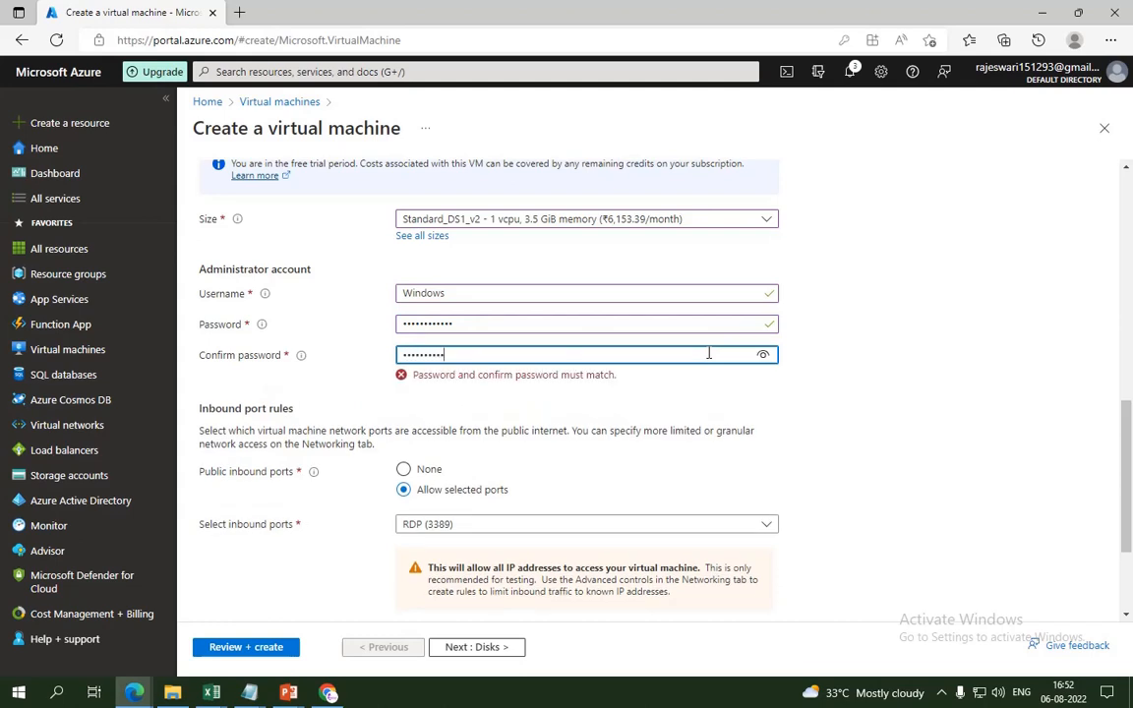
Step: Allow HTTP (80) inbound alongside RDP and apply the Windows Server Hybrid Benefit licence
{"action": "left_click", "coordinate": [454, 514]}
{"action": "left_click", "coordinate": [454, 514]}
{"action": "left_click", "coordinate": [442, 531]}
{"action": "left_click_drag", "start_coordinate": [1125, 547], "coordinate": [1126, 613]}
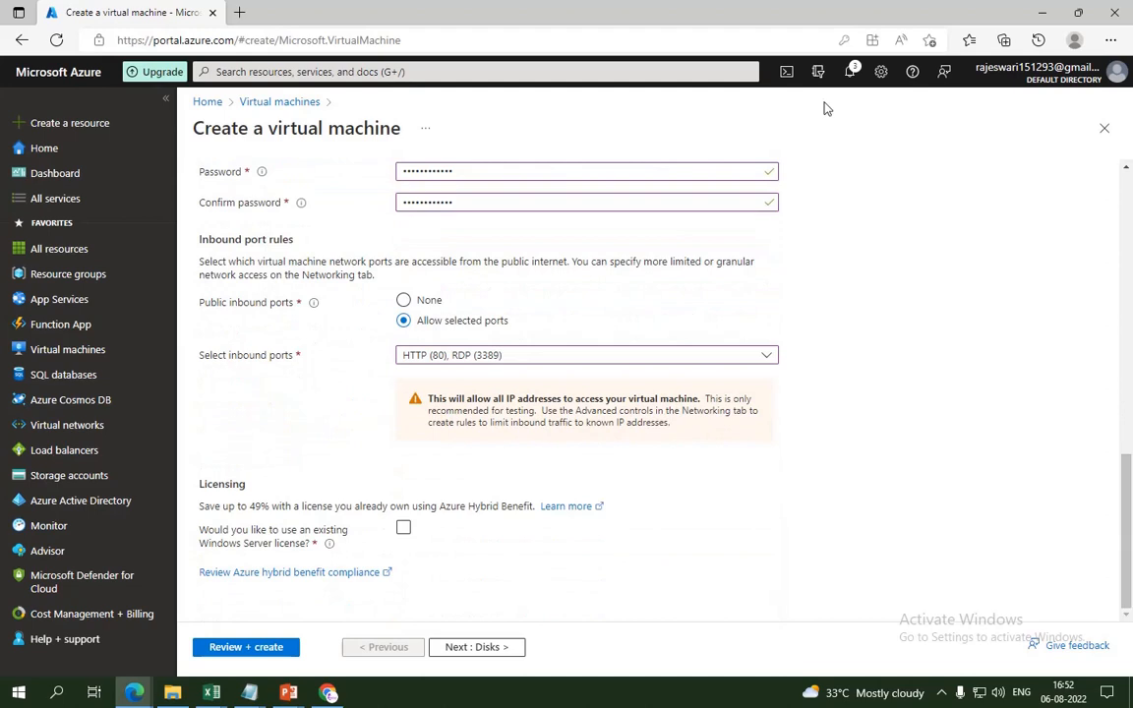
{"action": "left_click", "coordinate": [404, 528]}
{"action": "left_click", "coordinate": [206, 575]}
Step: On the Disks step keep Premium SSD as OS disk type, then continue to Networking
{"action": "left_click", "coordinate": [467, 650]}
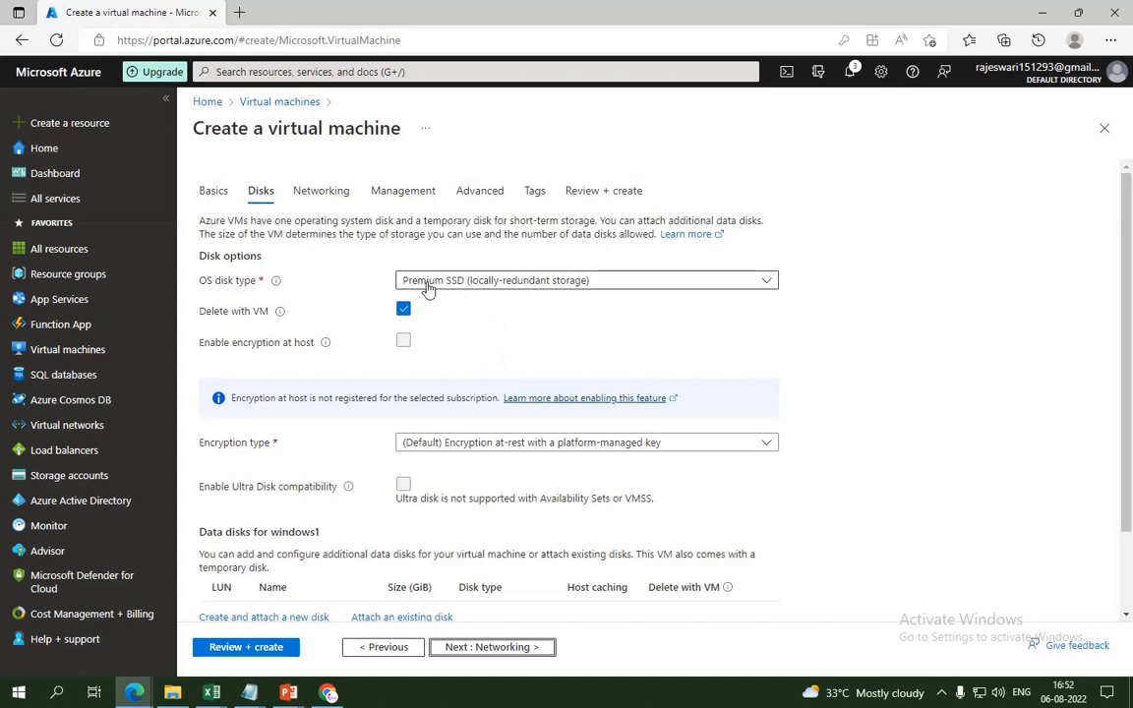
{"action": "mouse_move", "coordinate": [1131, 305]}
{"action": "left_mouse_down"}
{"action": "mouse_move", "coordinate": [1131, 322]}
{"action": "mouse_move", "coordinate": [1132, 283]}
{"action": "left_mouse_up"}
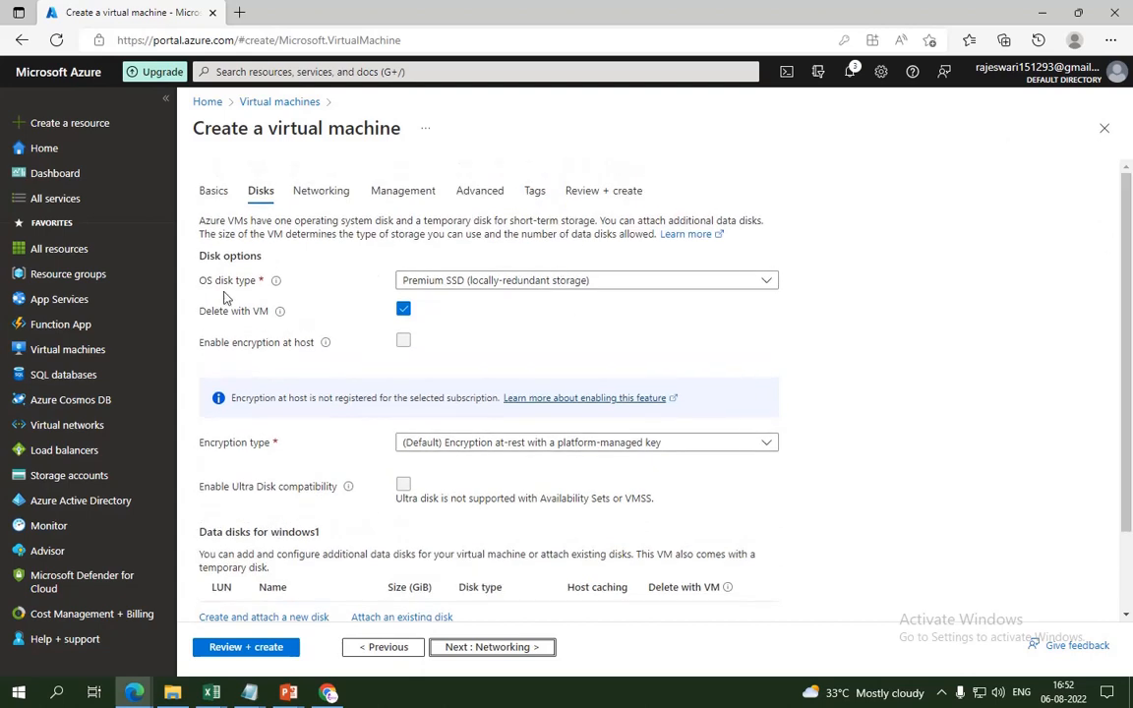
{"action": "left_click", "coordinate": [479, 283]}
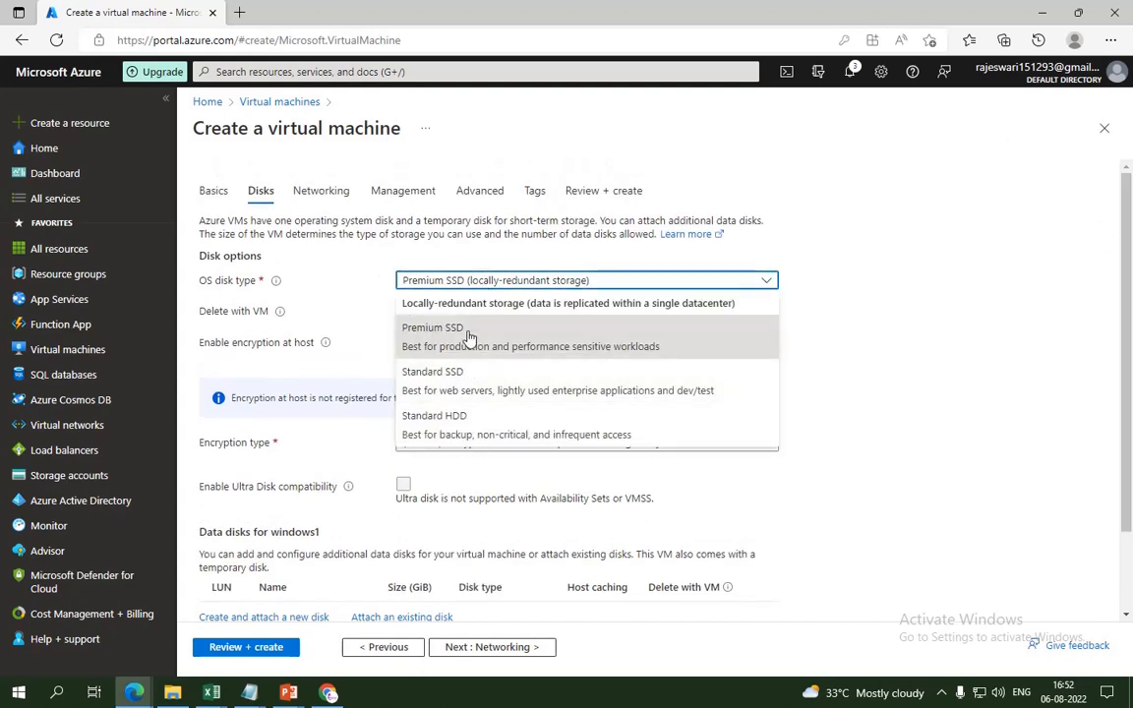
{"action": "left_click", "coordinate": [469, 337]}
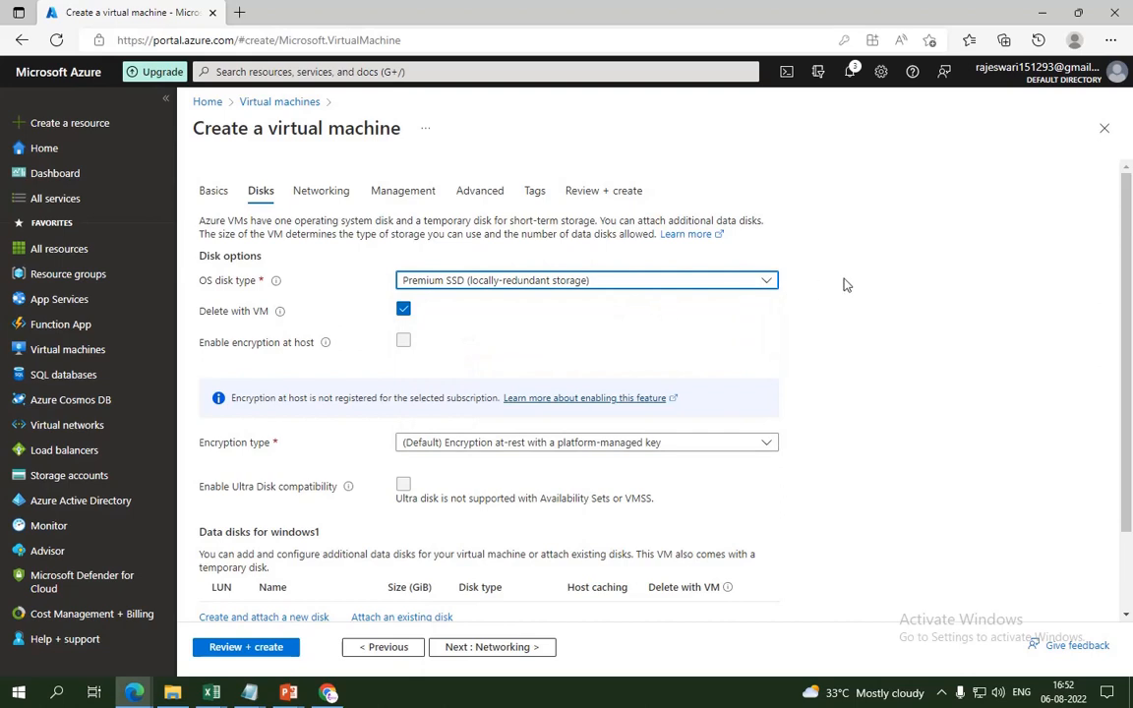
{"action": "left_click", "coordinate": [610, 284]}
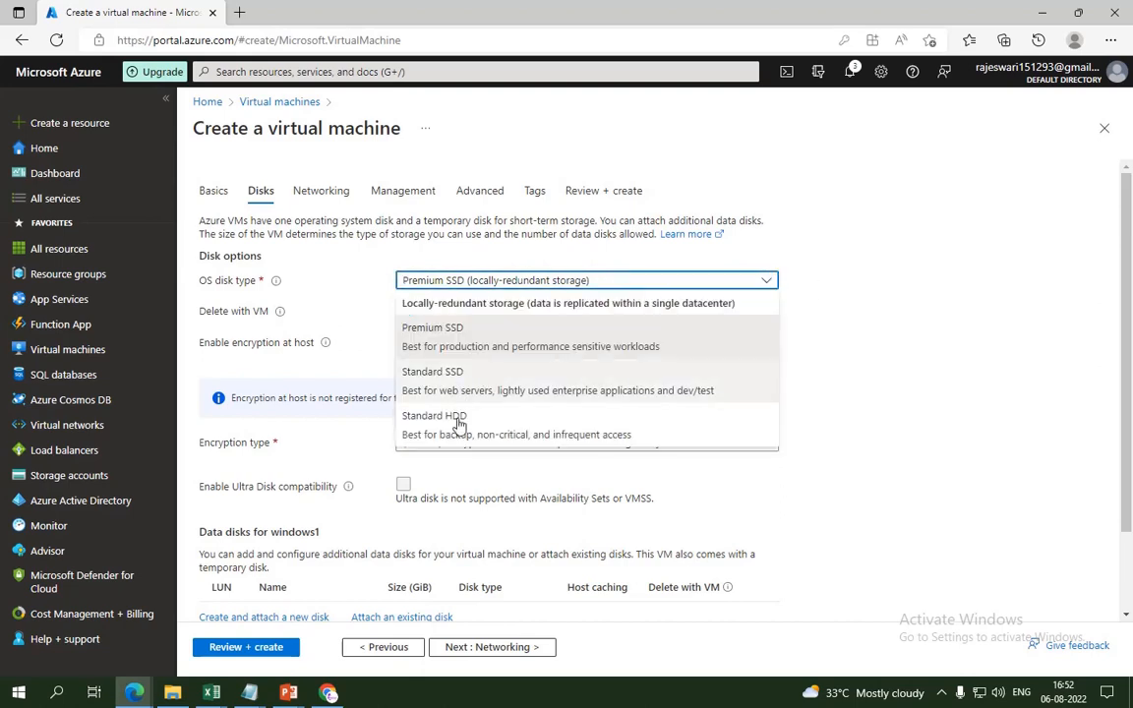
{"action": "left_click", "coordinate": [964, 327]}
{"action": "scroll", "coordinate": [1128, 472], "scroll_direction": "down", "scroll_amount": 1}
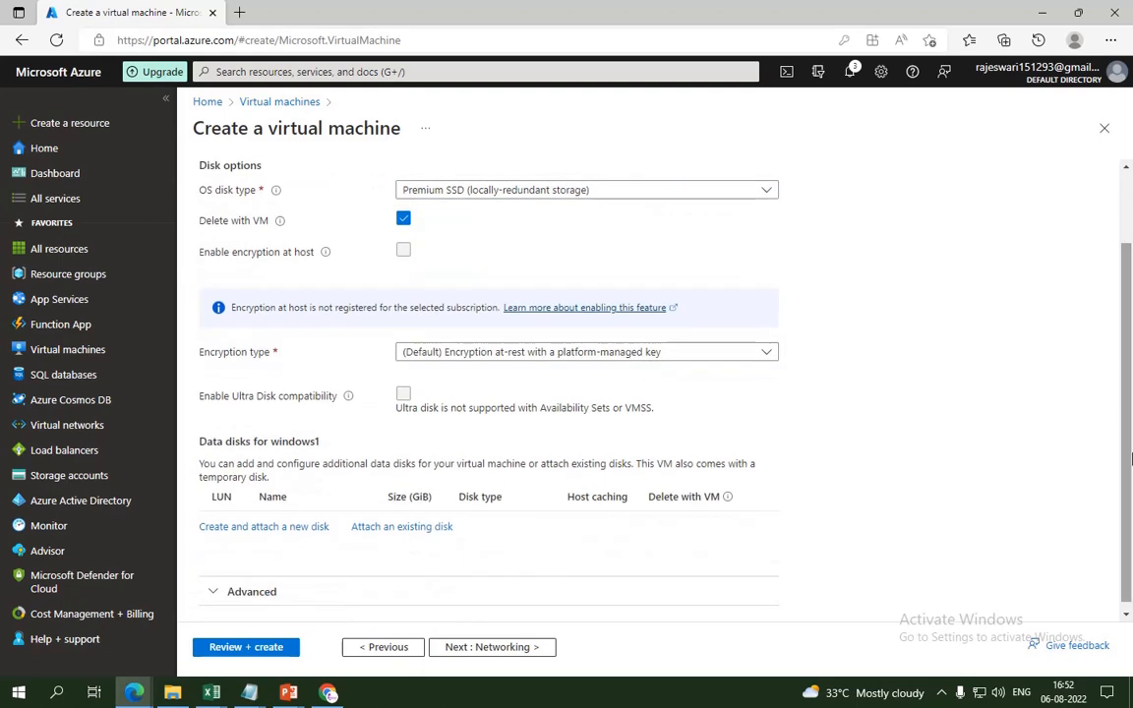
{"action": "left_click", "coordinate": [497, 650]}
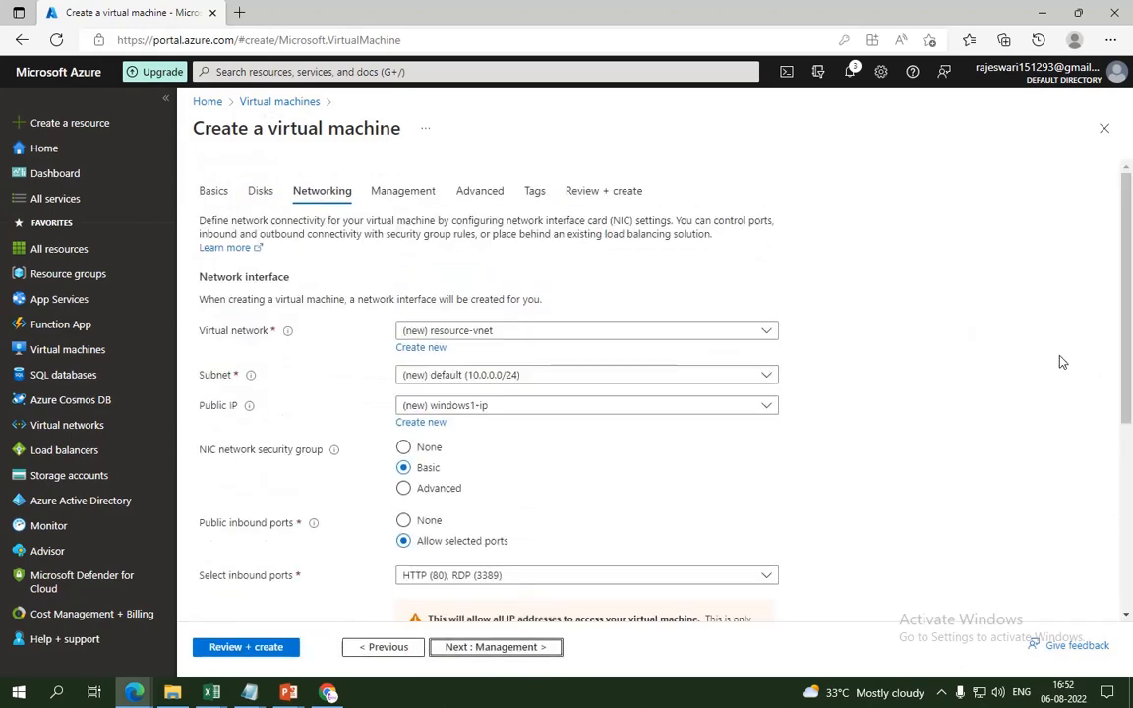
Step: Skip past Networking, Management, Advanced and Tags with defaults to Review + create
{"action": "left_click_drag", "start_coordinate": [1128, 386], "coordinate": [1130, 413]}
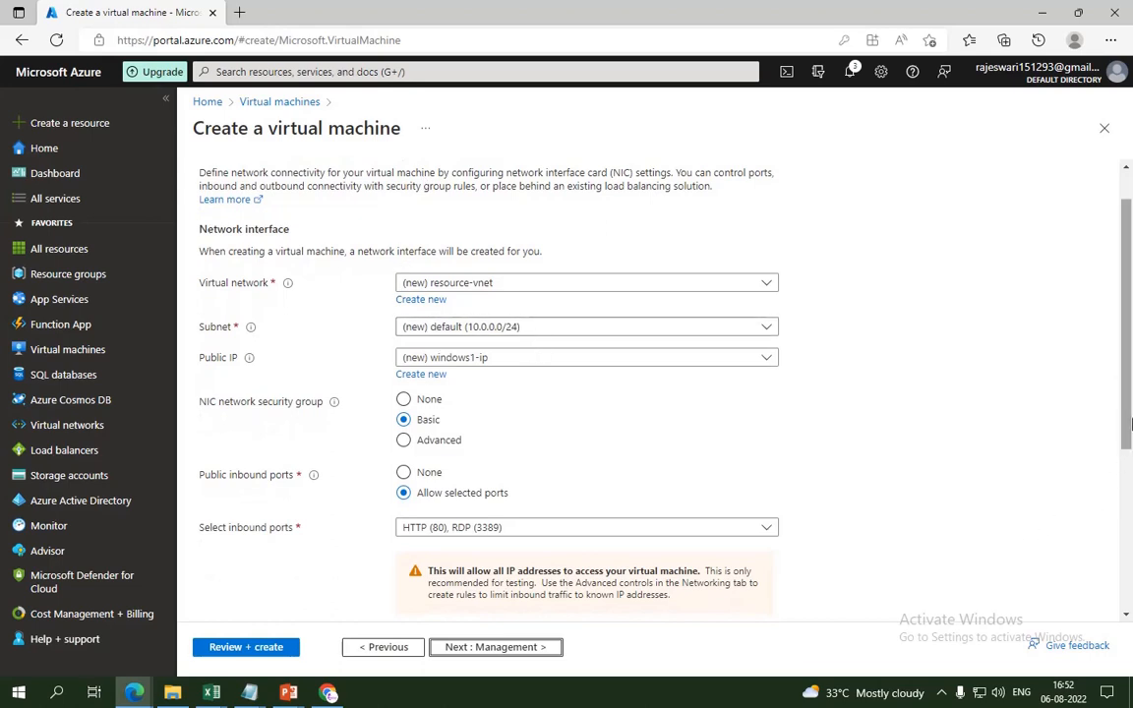
{"action": "scroll", "coordinate": [988, 457], "scroll_direction": "down", "scroll_amount": 2}
{"action": "left_click", "coordinate": [552, 657]}
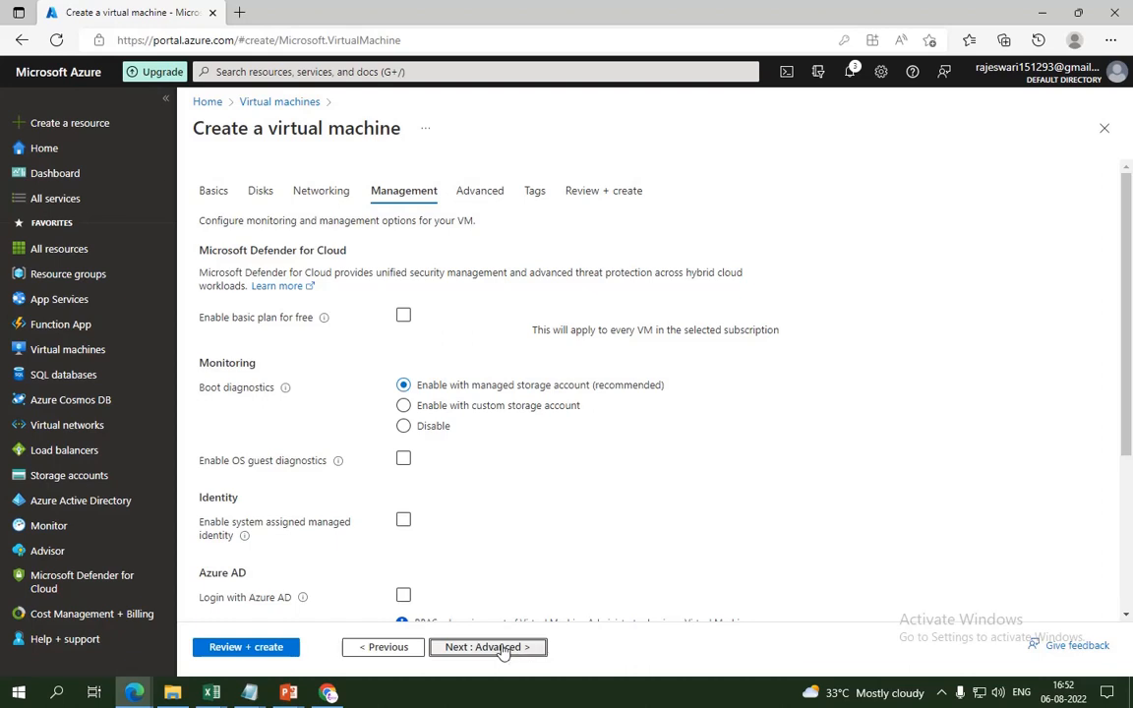
{"action": "left_click", "coordinate": [502, 649]}
{"action": "left_click", "coordinate": [502, 649]}
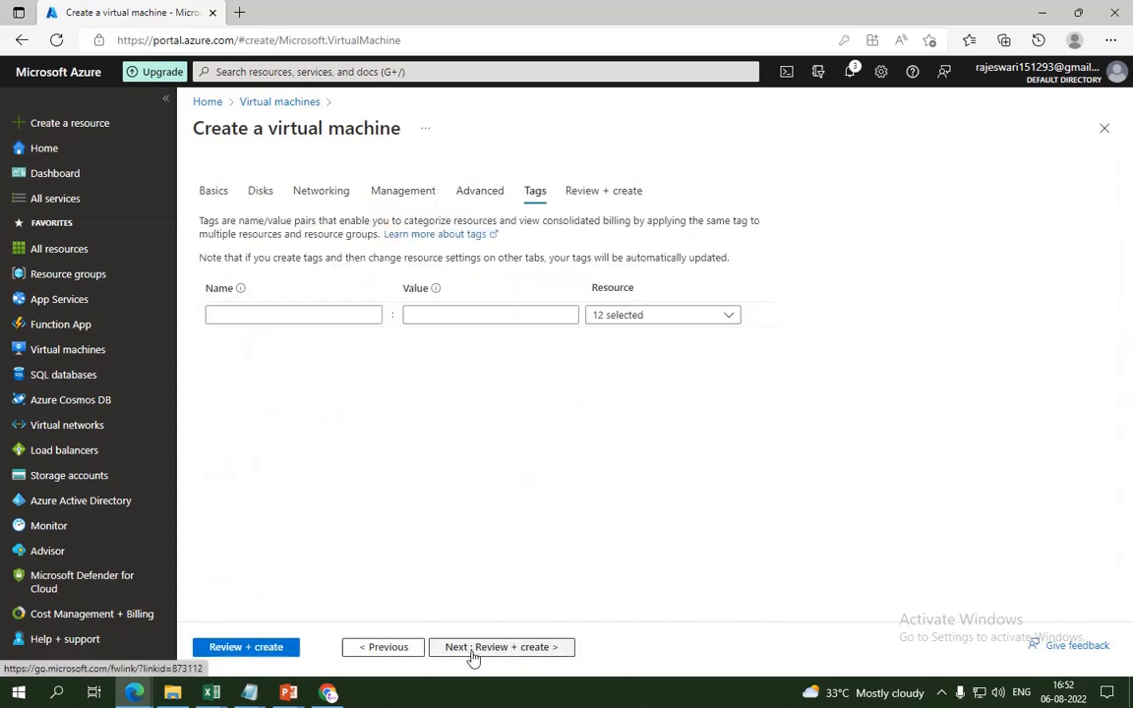
{"action": "left_click", "coordinate": [477, 657]}
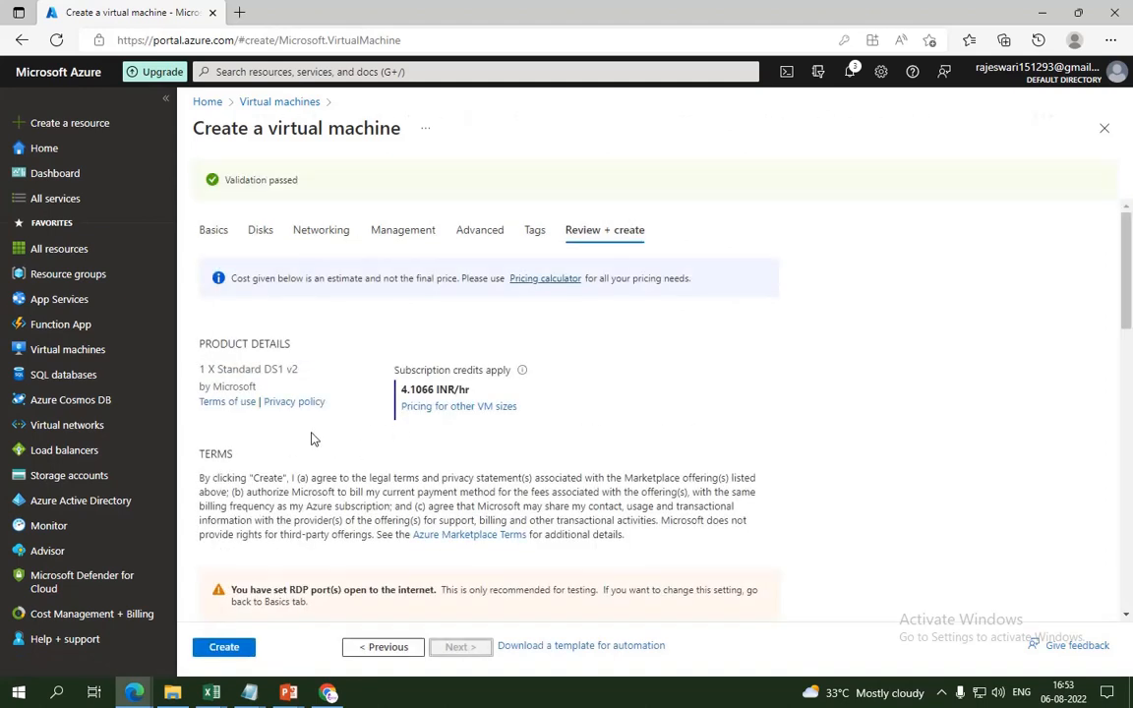
Step: Create the validated windows1 virtual machine
{"action": "left_click", "coordinate": [222, 649]}
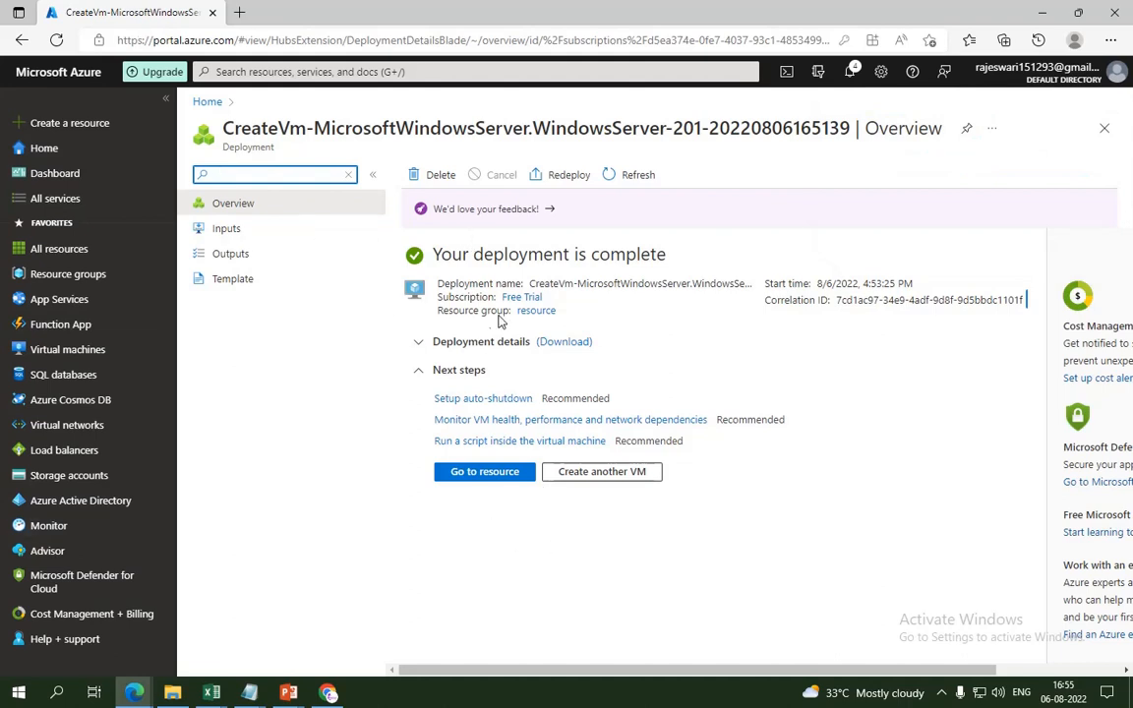
Step: Open the windows1 VM and copy its public IP 20.125.138.243
{"action": "left_click", "coordinate": [485, 472]}
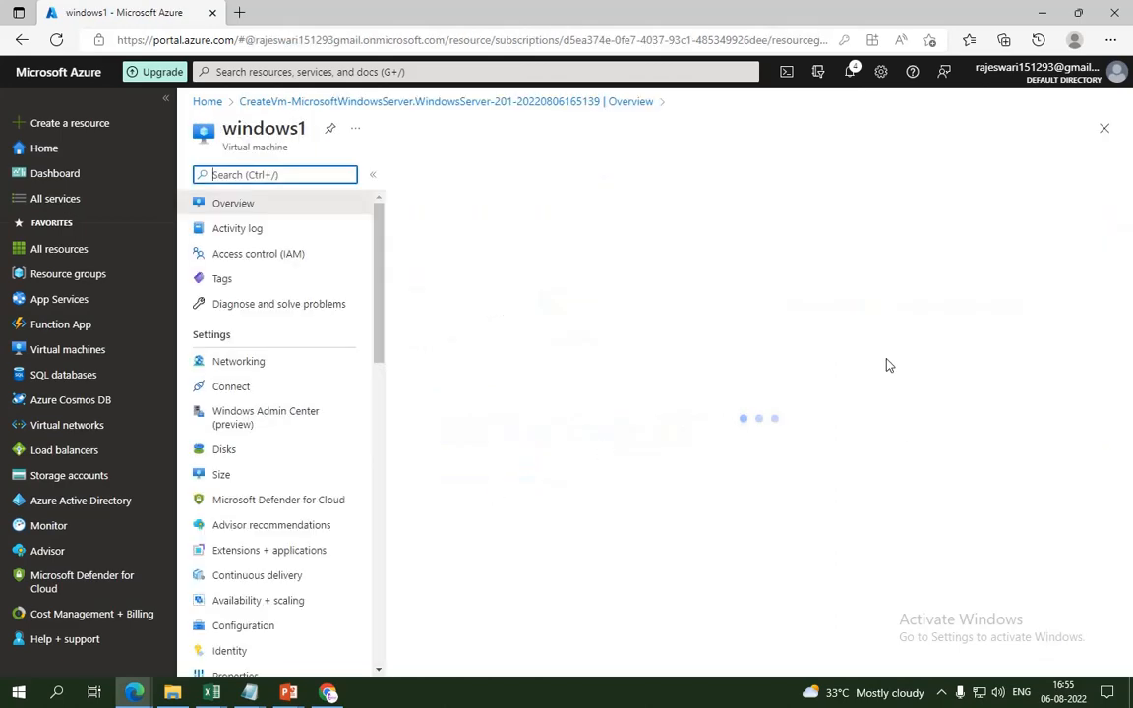
{"action": "scroll", "coordinate": [646, 352], "scroll_direction": "down", "scroll_amount": 3}
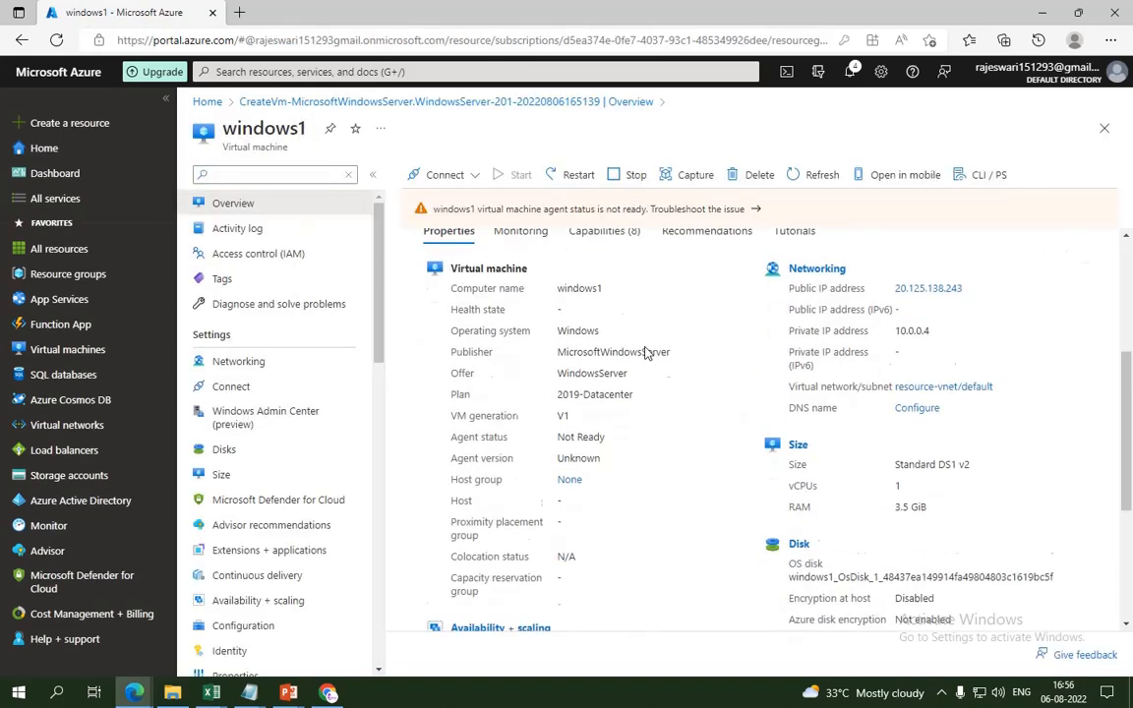
{"action": "scroll", "coordinate": [646, 352], "scroll_direction": "down", "scroll_amount": 1}
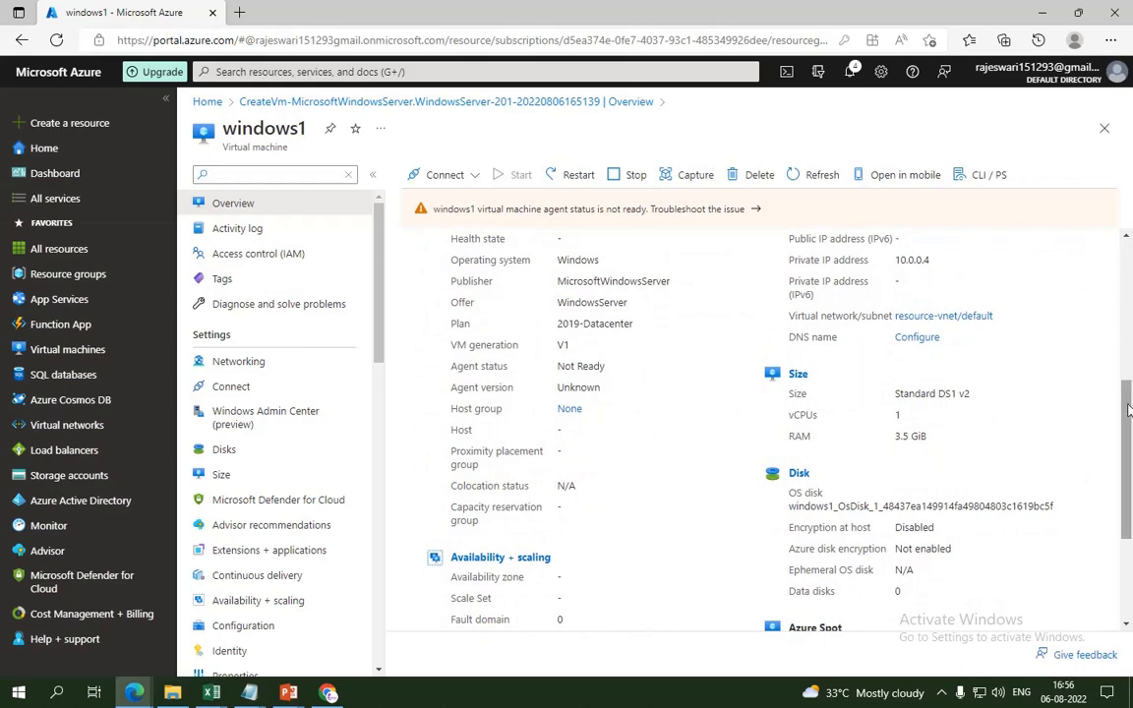
{"action": "left_click_drag", "start_coordinate": [1128, 411], "coordinate": [1128, 261]}
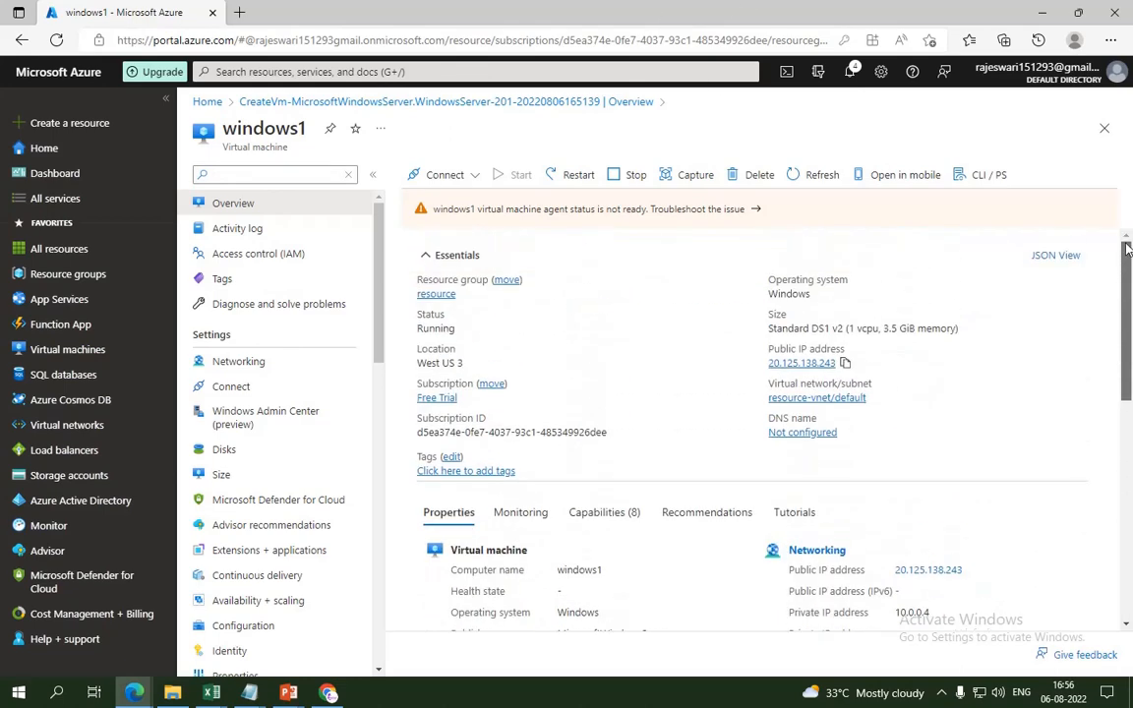
{"action": "left_click", "coordinate": [845, 363]}
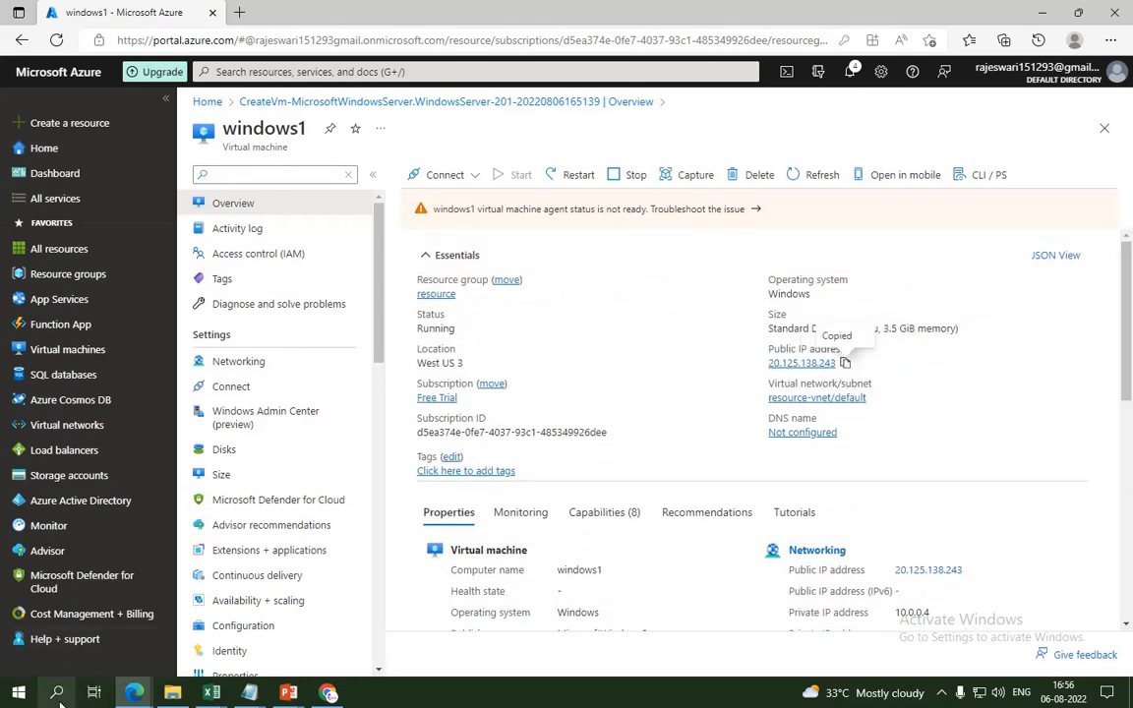
{"action": "left_click", "coordinate": [57, 694]}
Step: In Remote Desktop Connection, paste 20.125.138.243 and connect
{"action": "left_click", "coordinate": [221, 376]}
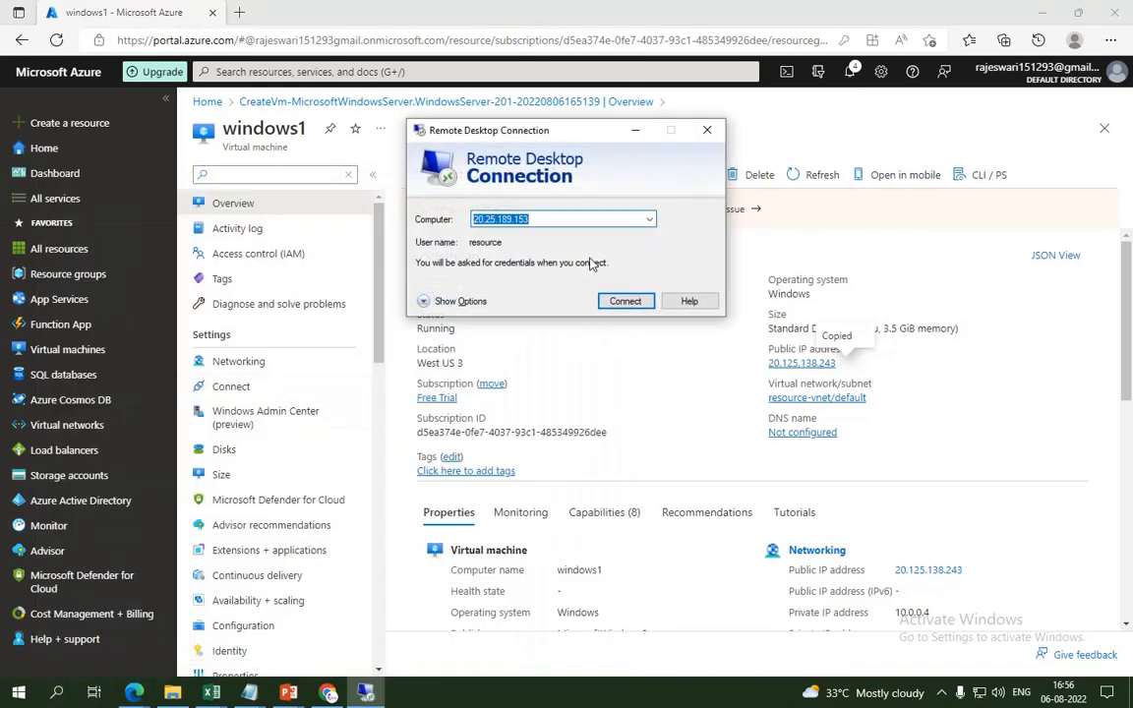
{"action": "key", "text": "ctrl+v"}
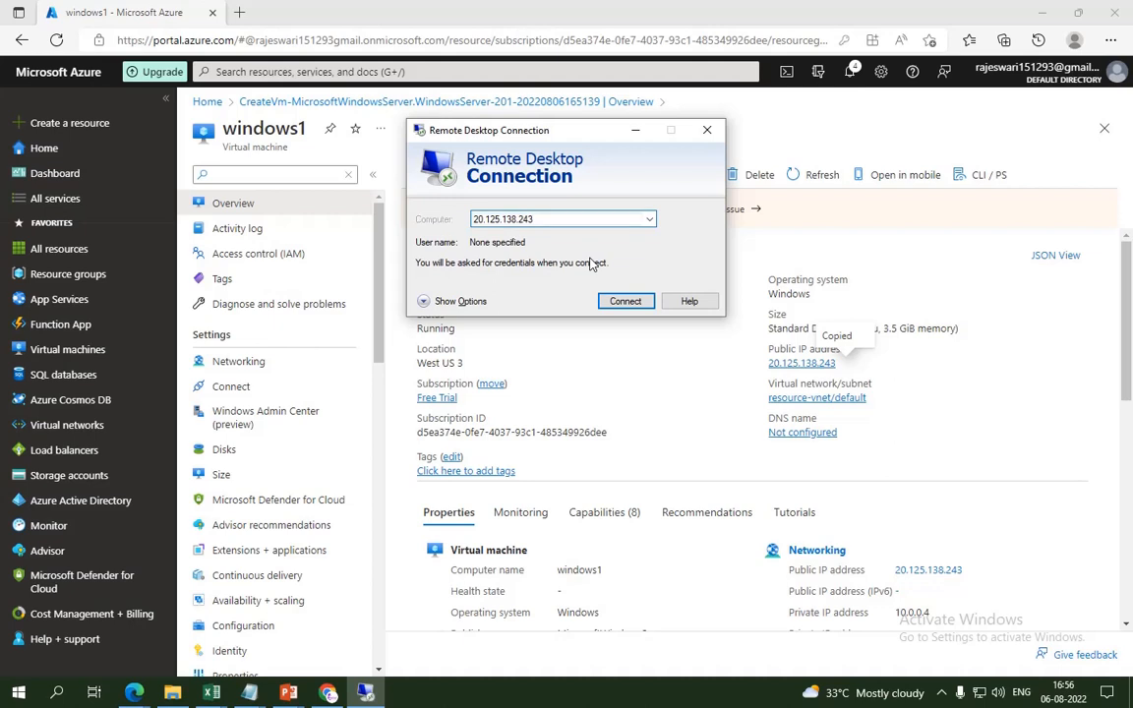
{"action": "key", "text": "Return"}
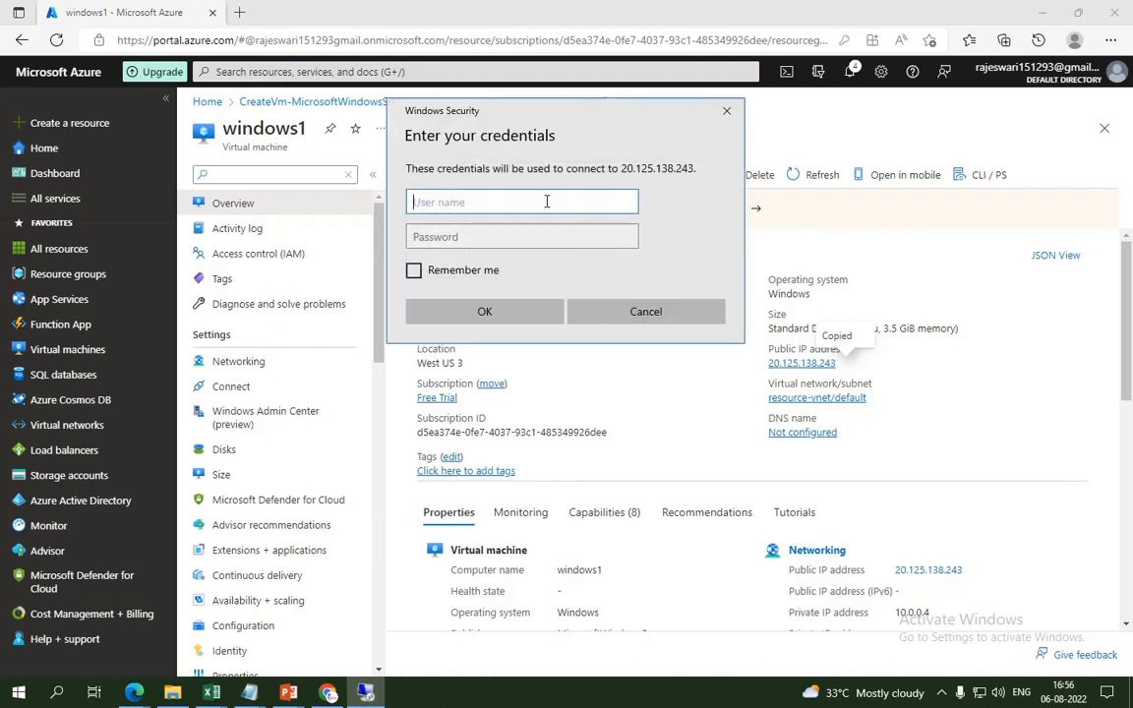
Step: Sign in with the VM's administrator username and password and accept the certificate warning
{"action": "type", "text": "w"}
{"action": "key", "text": "BackSpace"}
{"action": "type", "text": "Windows"}
{"action": "key", "text": "Tab"}
{"action": "type", "text": "***"}
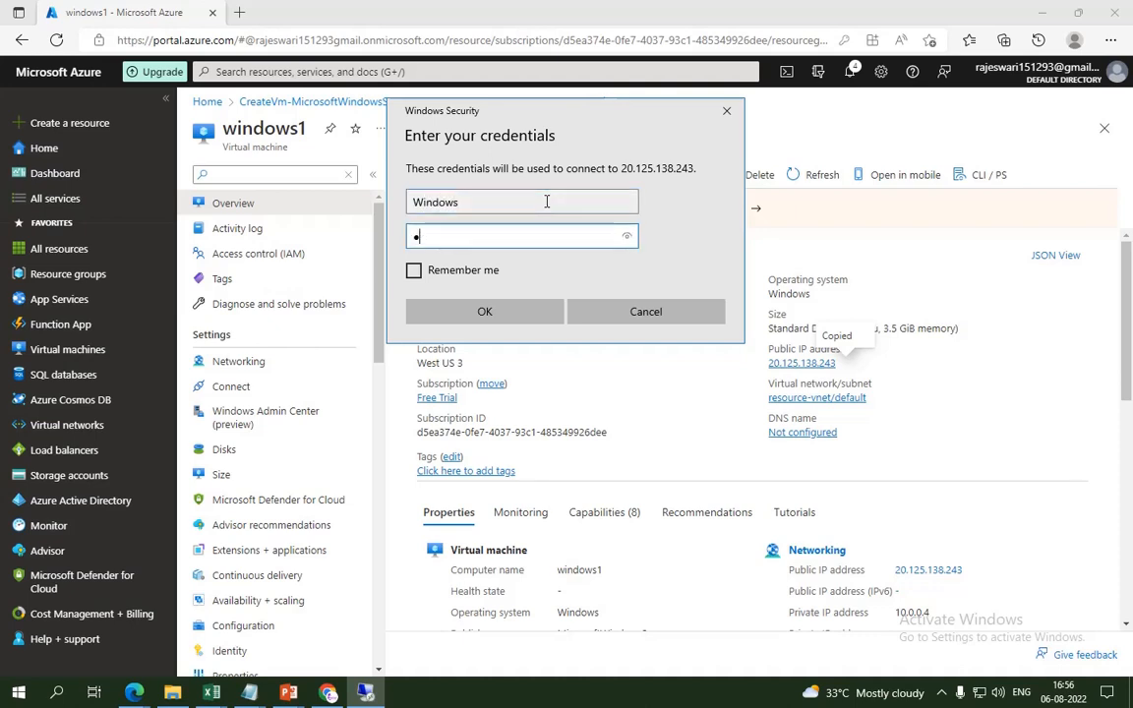
{"action": "type", "text": "*********"}
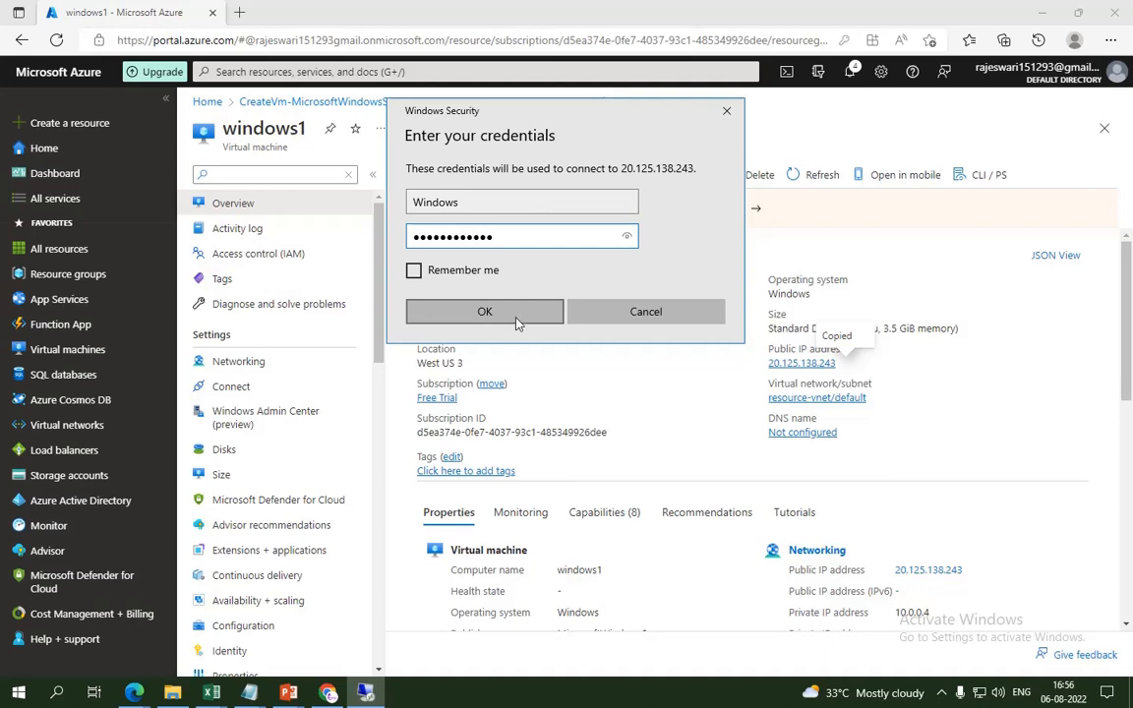
{"action": "left_click", "coordinate": [482, 311]}
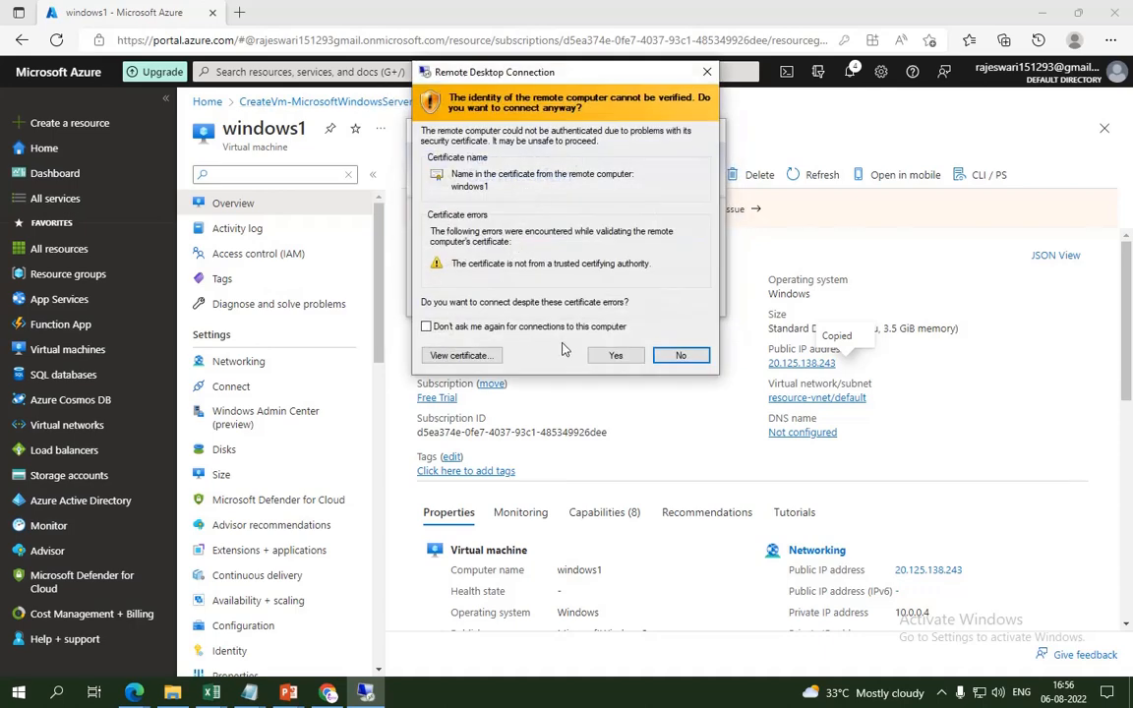
{"action": "left_click", "coordinate": [555, 320]}
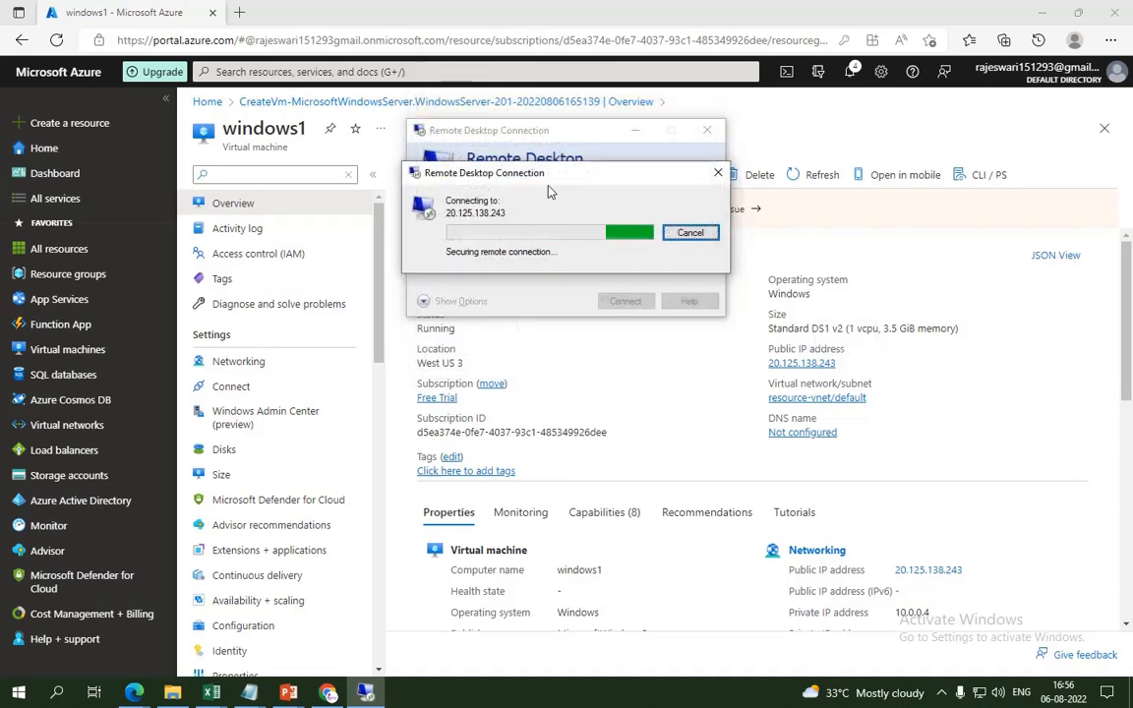